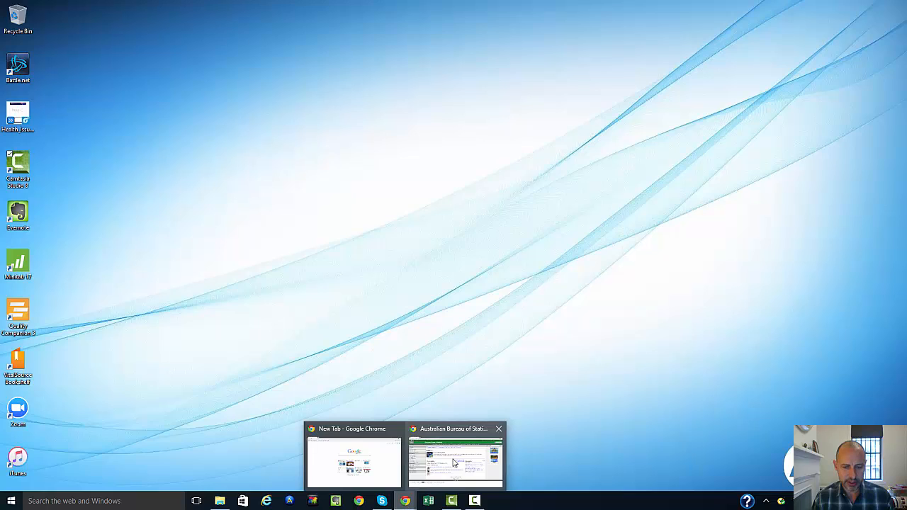
- Switch to the Australian Bureau of Statistics website in Chrome and open the Community Profiles page of its Census data section
{"action": "left_click", "coordinate": [457, 459]}
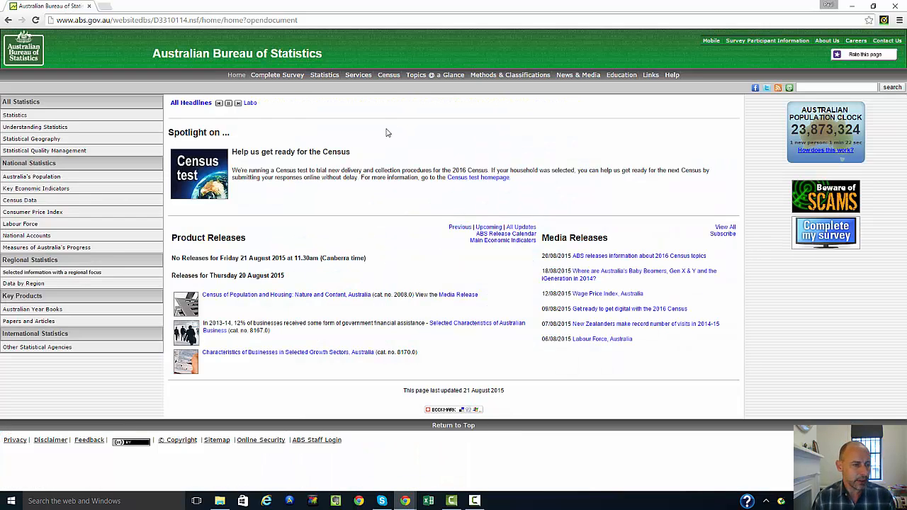
{"action": "left_click", "coordinate": [390, 76]}
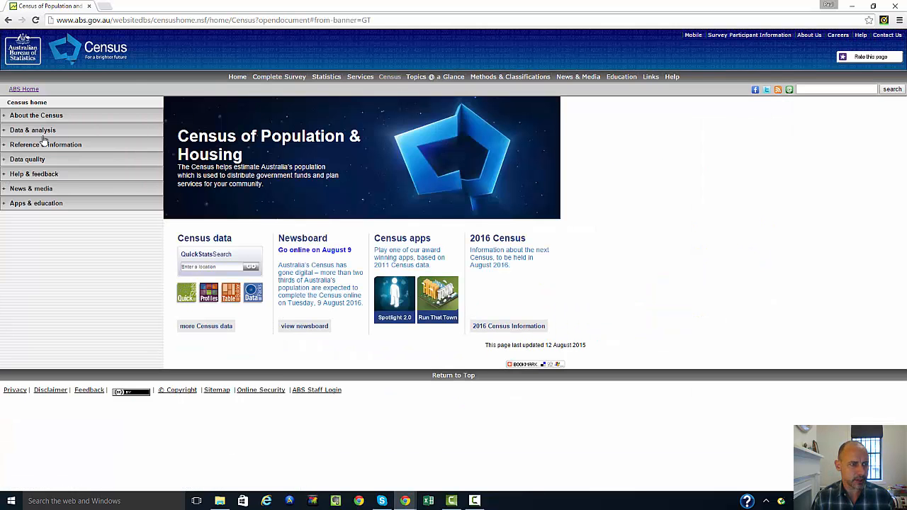
{"action": "left_click", "coordinate": [44, 131]}
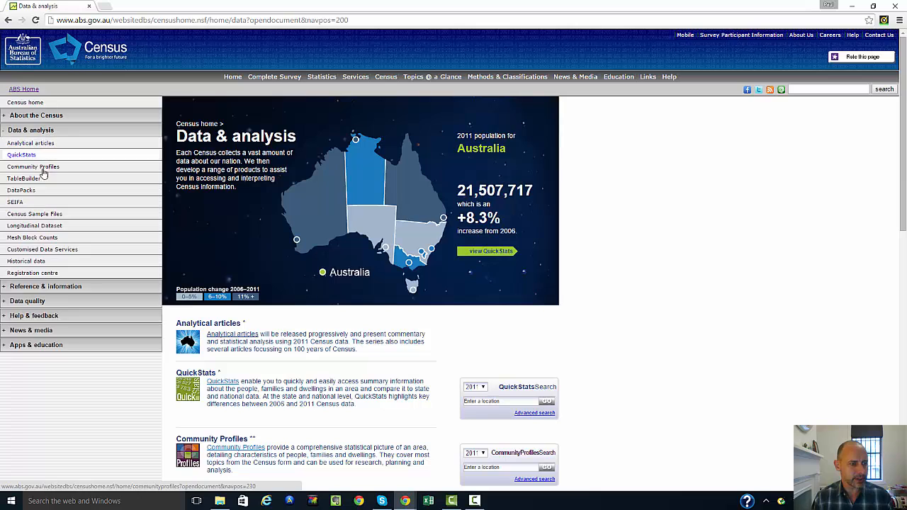
{"action": "left_click", "coordinate": [43, 167]}
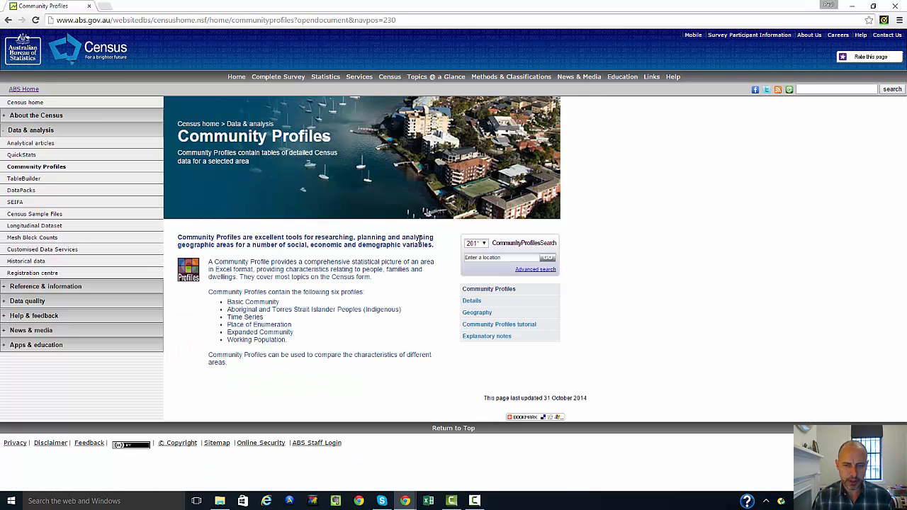
- Find the 2006 Community Profiles for the Liverpool (C), NSW Local Government Area
{"action": "left_click", "coordinate": [484, 243]}
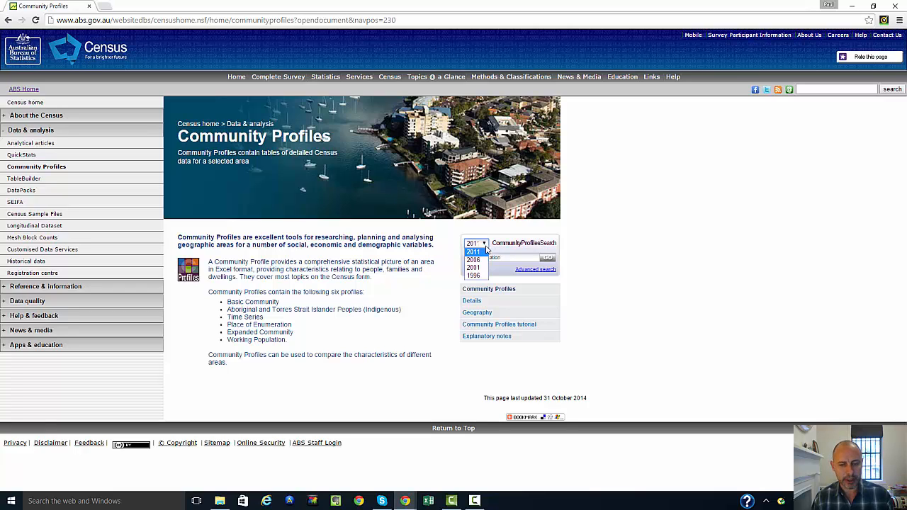
{"action": "left_click", "coordinate": [485, 259]}
{"action": "left_click", "coordinate": [486, 258]}
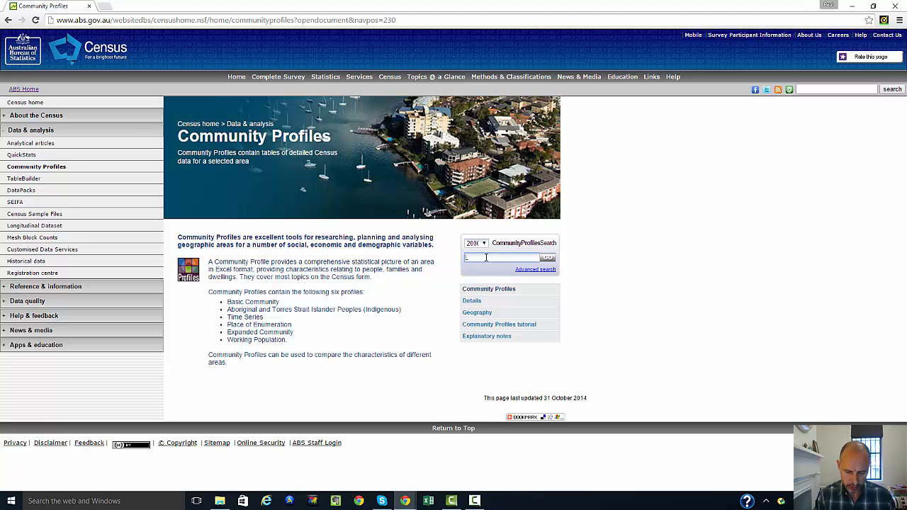
{"action": "type", "text": "Liverpool"}
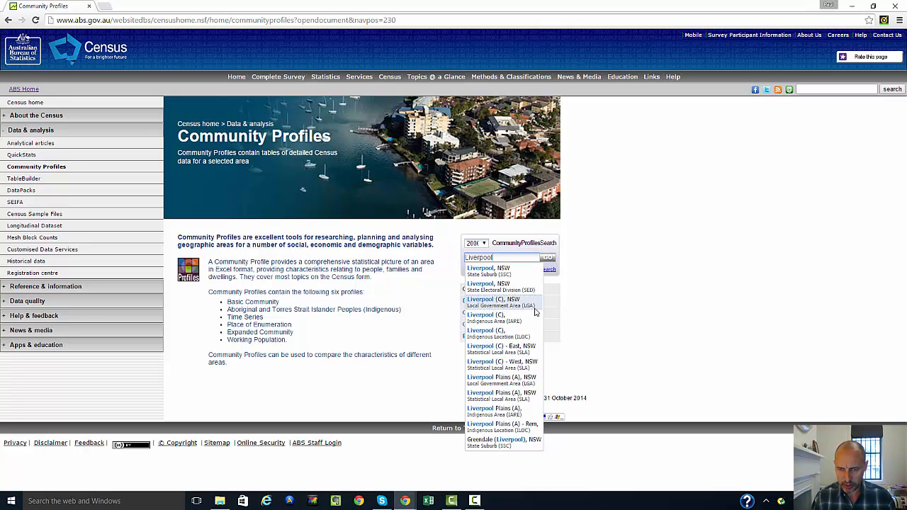
{"action": "left_click", "coordinate": [494, 302]}
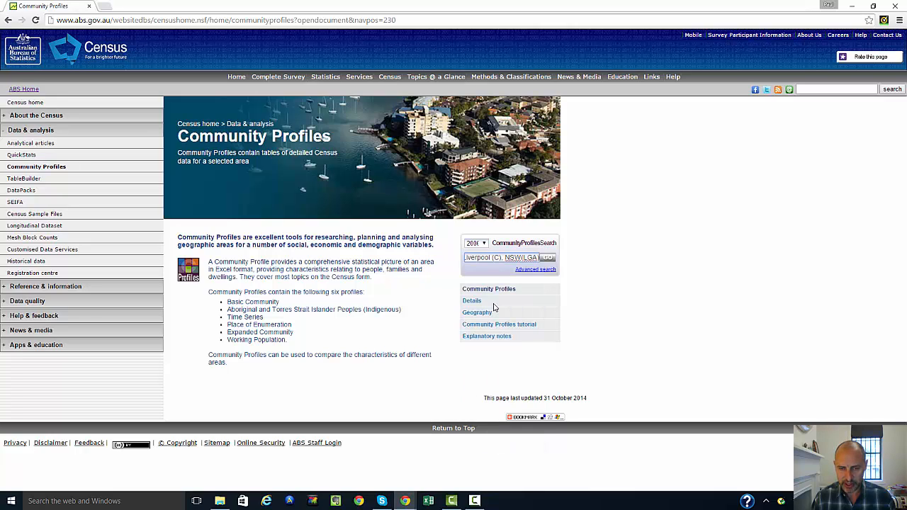
{"action": "left_click", "coordinate": [545, 260]}
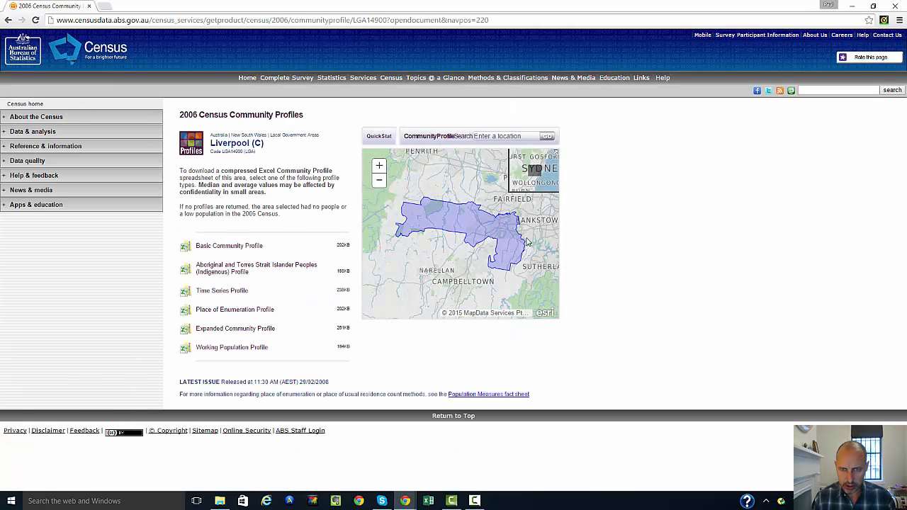
- Download the Basic Community Profile for Liverpool (C) and open the Excel workbook inside the zip archive
{"action": "left_click", "coordinate": [232, 250]}
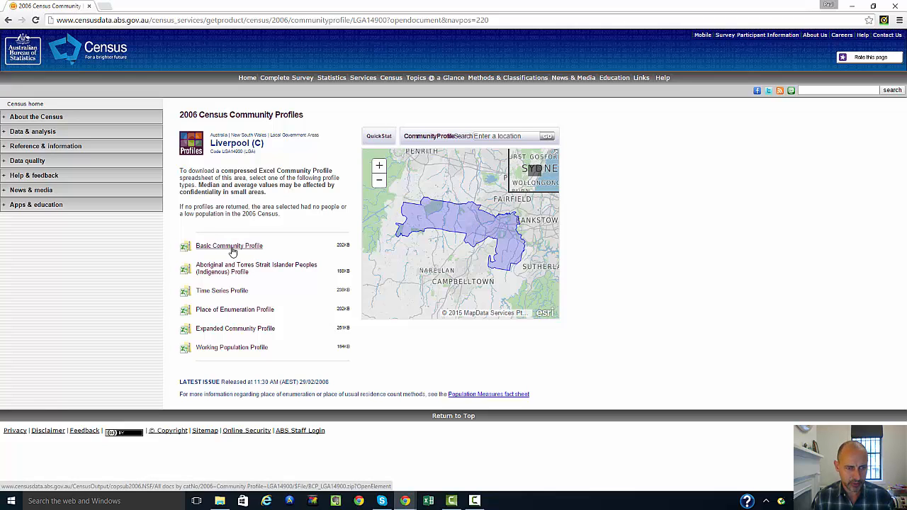
{"action": "left_click", "coordinate": [74, 483]}
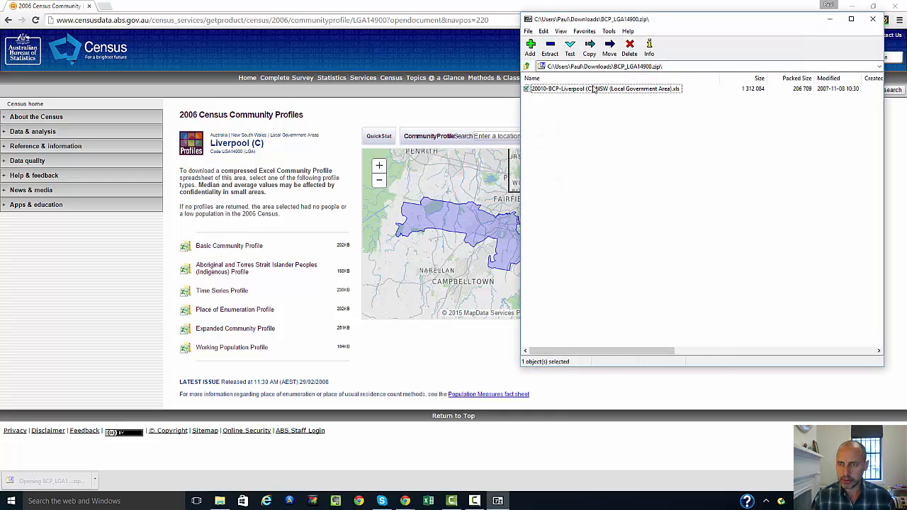
{"action": "double_click", "coordinate": [594, 89]}
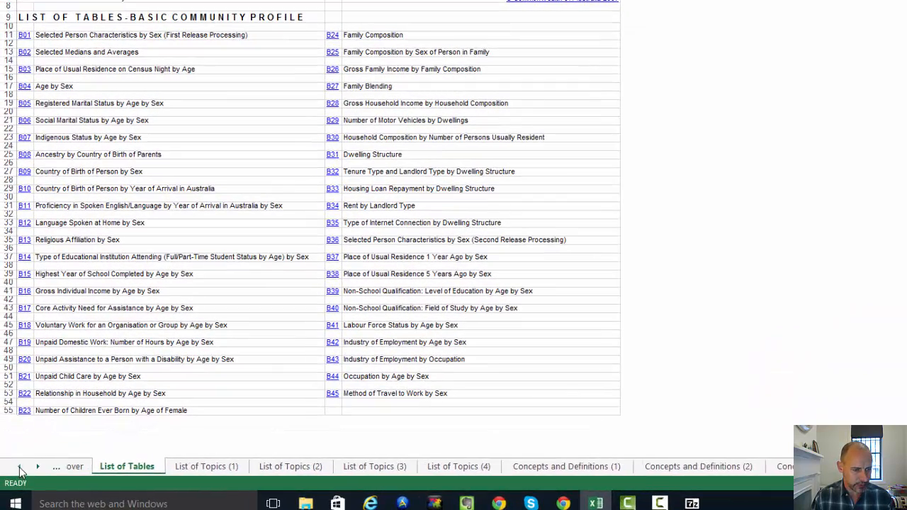
- Check the workbook's Cover sheet for the area it covers and return to the List of Tables sheet
{"action": "left_click", "coordinate": [13, 473]}
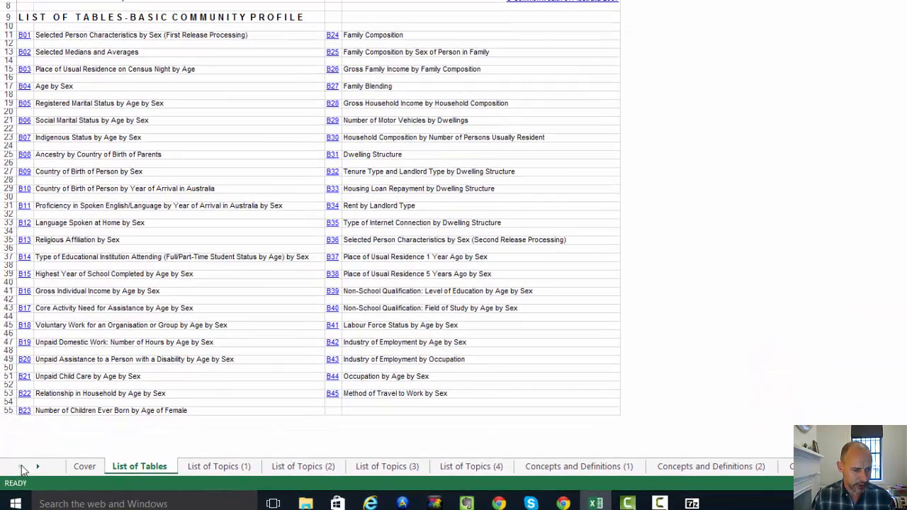
{"action": "left_click", "coordinate": [85, 465]}
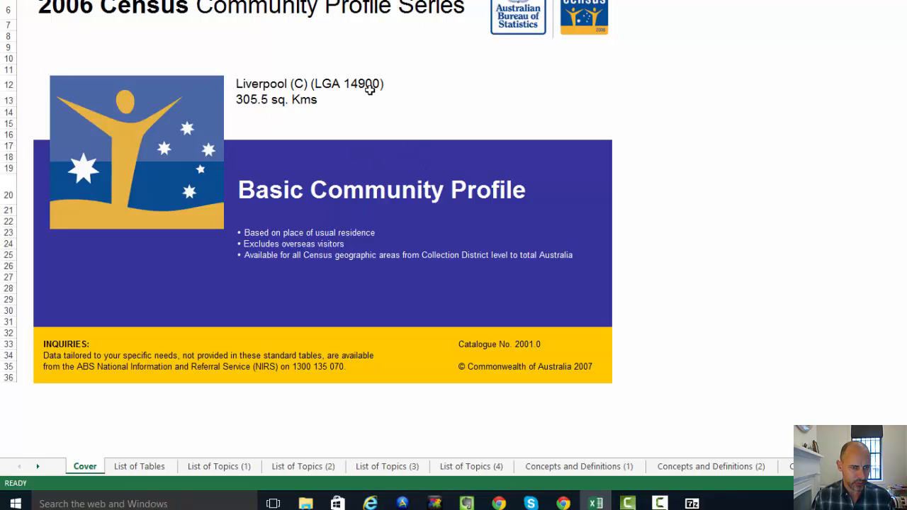
{"action": "left_click", "coordinate": [151, 466]}
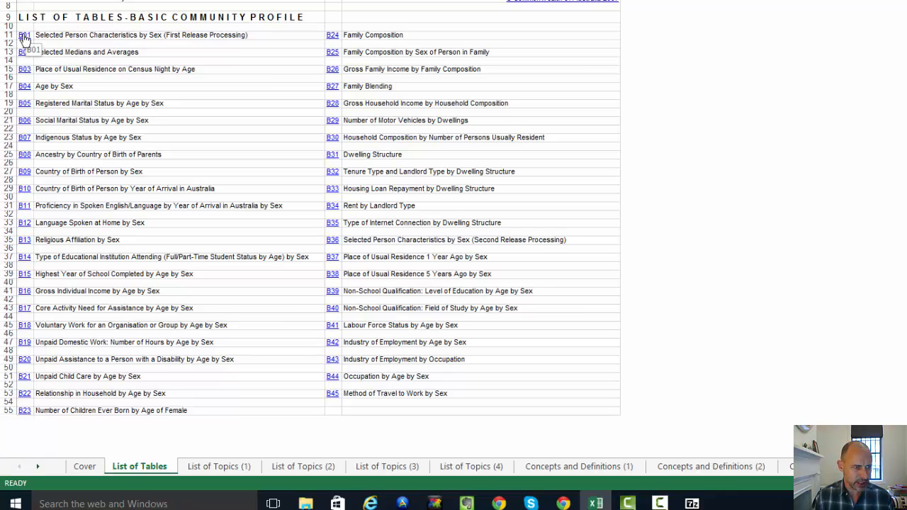
- Open table B01 and copy the age group rows from 0-4 years to 85 years and over with their male and female counts
{"action": "left_click", "coordinate": [24, 37]}
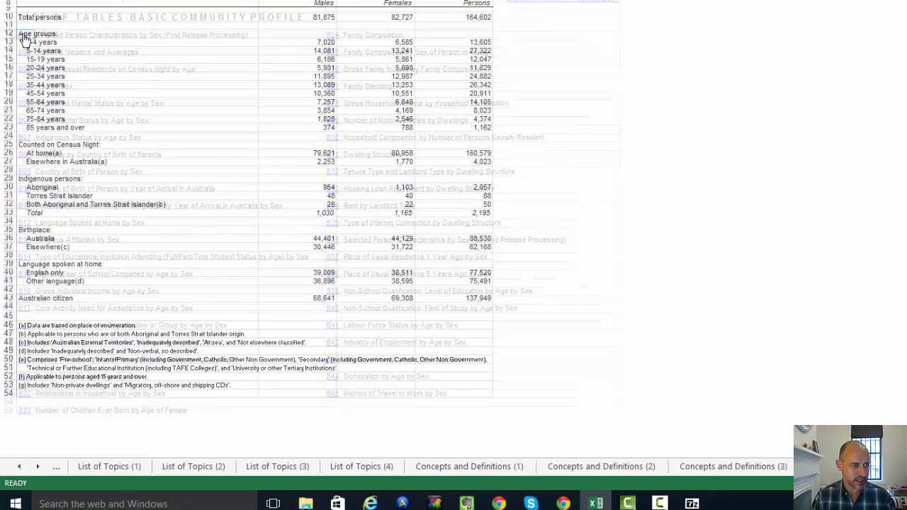
{"action": "left_click_drag", "start_coordinate": [35, 44], "coordinate": [352, 130]}
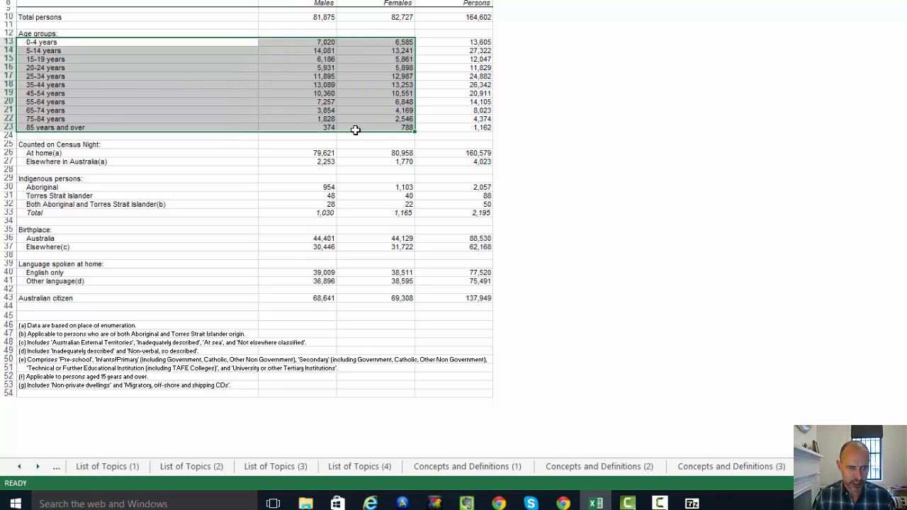
{"action": "right_click", "coordinate": [392, 92]}
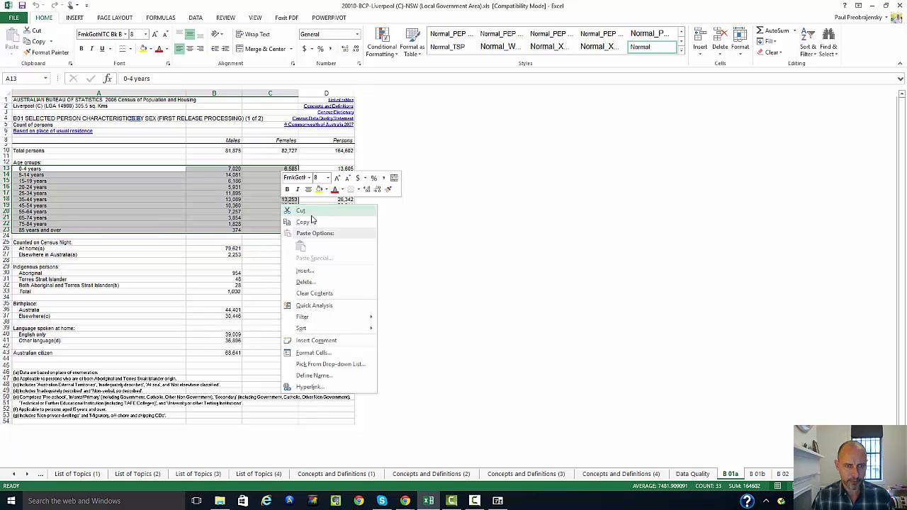
{"action": "left_click", "coordinate": [312, 221]}
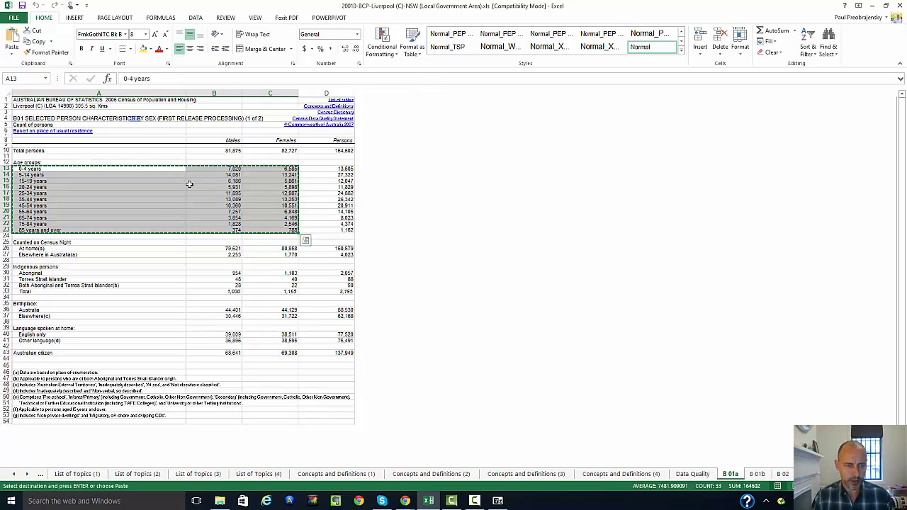
- Create a new blank workbook and paste the copied age data starting at cell B2
{"action": "left_click", "coordinate": [14, 17]}
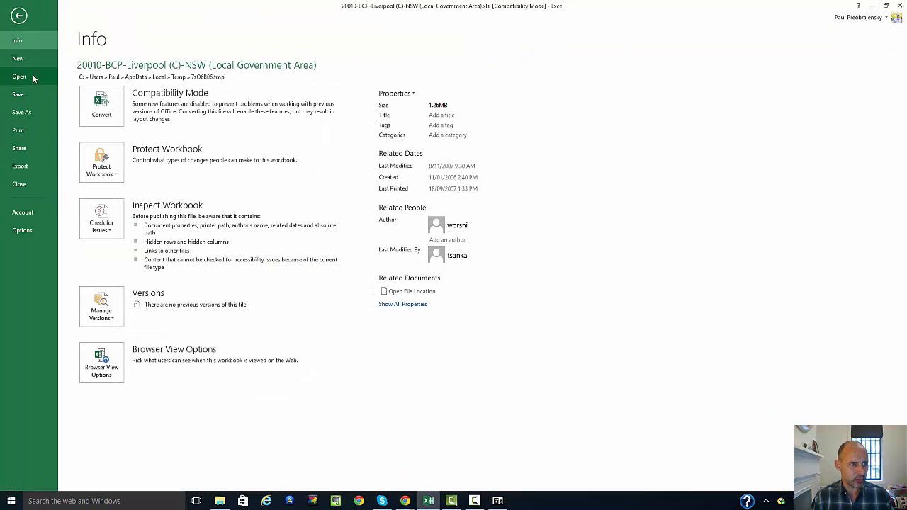
{"action": "left_click", "coordinate": [17, 58]}
{"action": "left_click", "coordinate": [130, 151]}
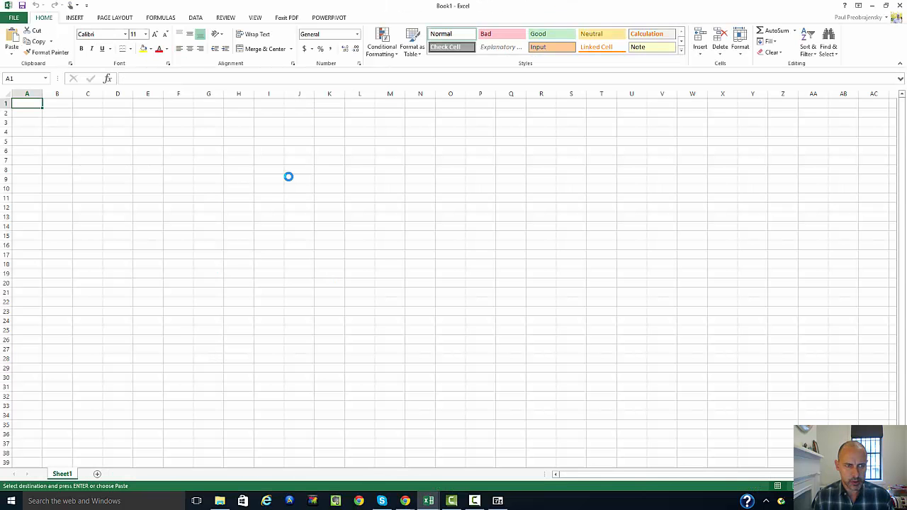
{"action": "left_click", "coordinate": [56, 113]}
{"action": "key", "text": "ctrl+v"}
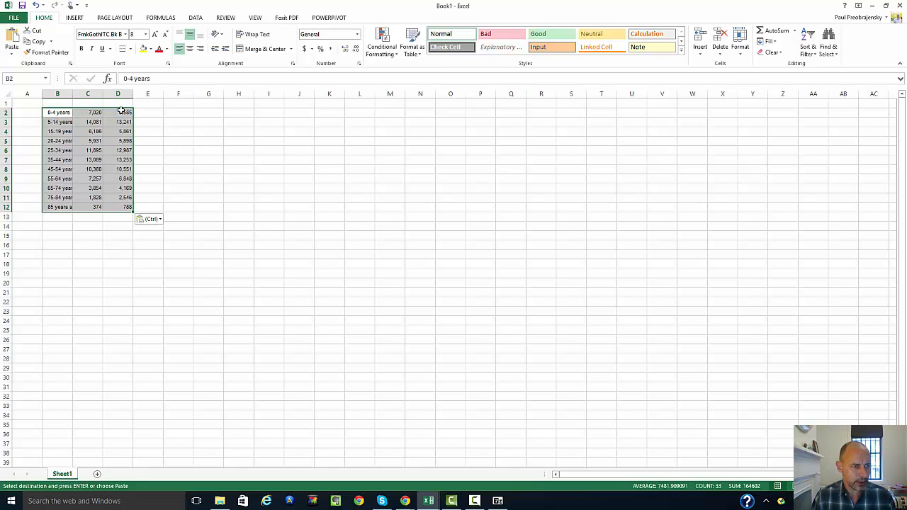
- Enter the column headings Area, Ages, Number, Gender and Year in cells A1 to E1
{"action": "left_click", "coordinate": [26, 102]}
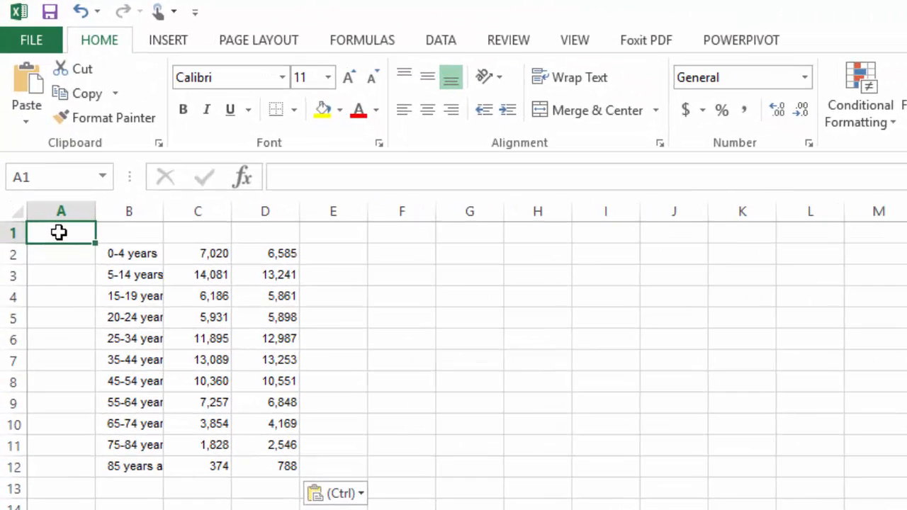
{"action": "type", "text": "Area"}
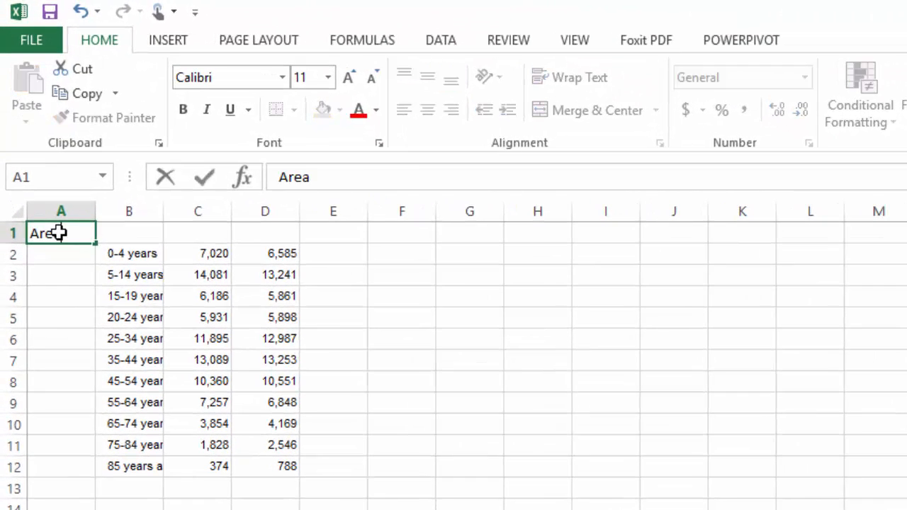
{"action": "key", "text": "Tab"}
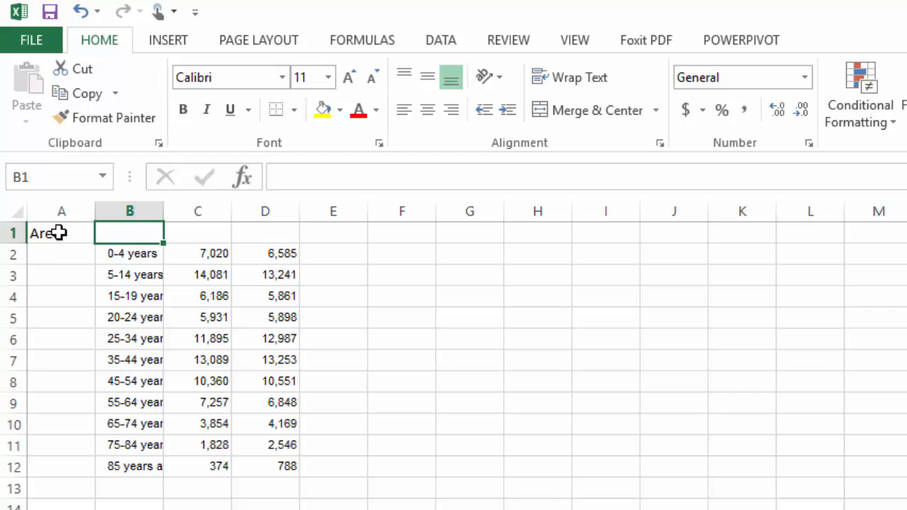
{"action": "type", "text": "Ages"}
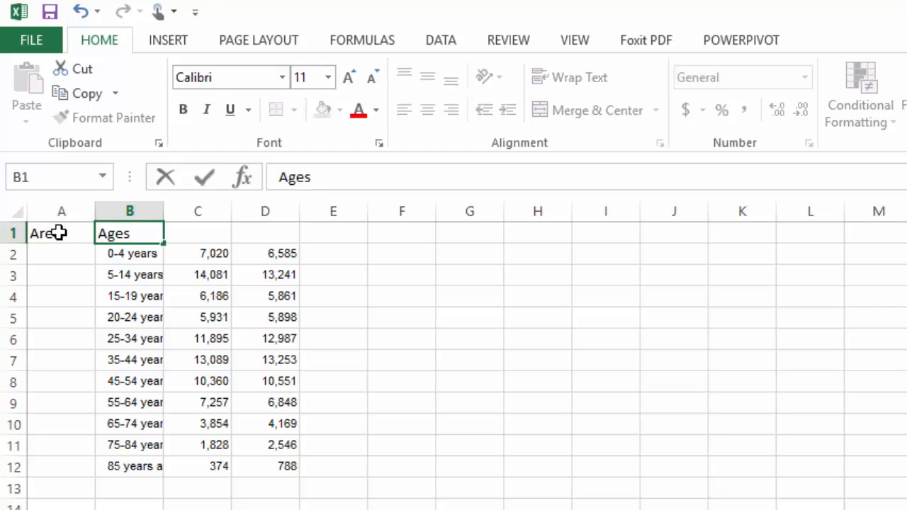
{"action": "key", "text": "Tab"}
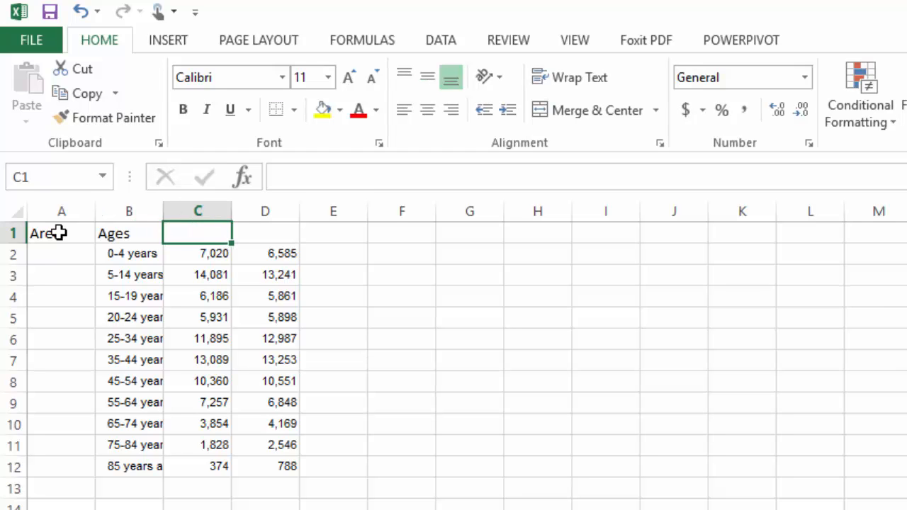
{"action": "type", "text": "Number"}
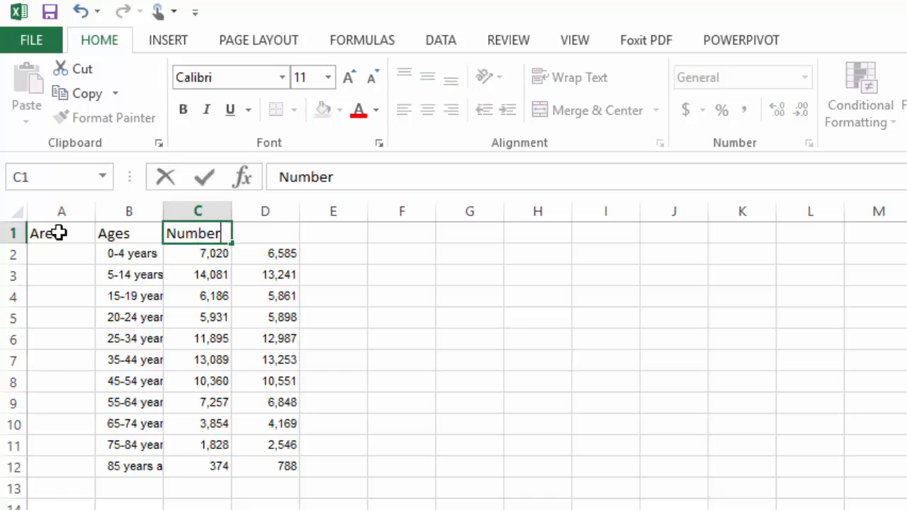
{"action": "key", "text": "Tab"}
{"action": "type", "text": "Y"}
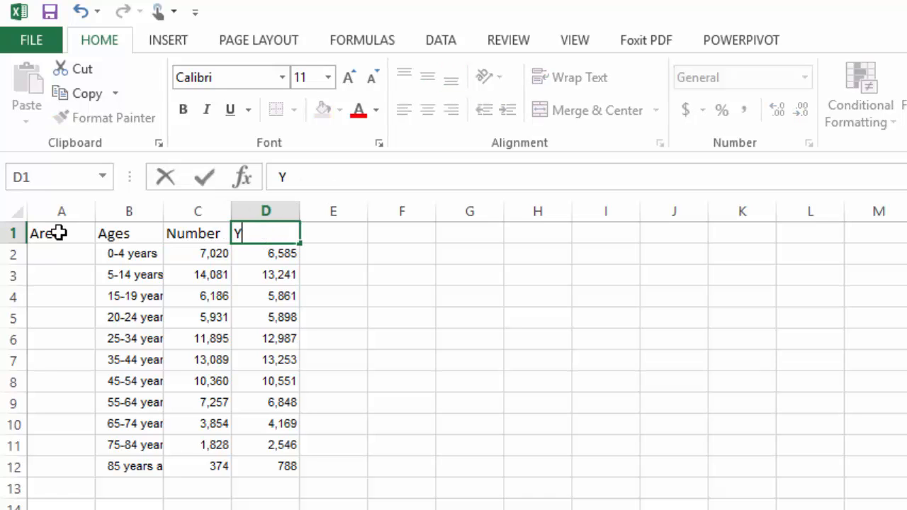
{"action": "key", "text": "BackSpace"}
{"action": "type", "text": "Gender"}
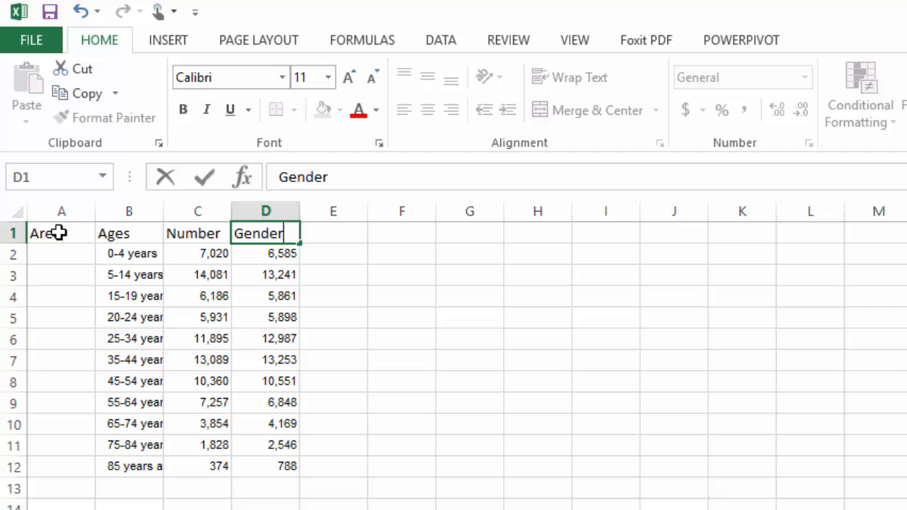
{"action": "key", "text": "Tab"}
{"action": "type", "text": "Year"}
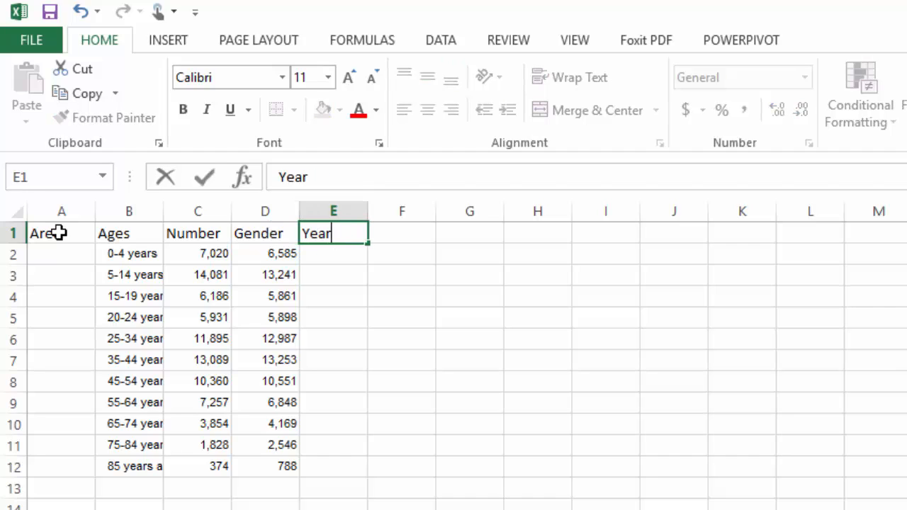
{"action": "key", "text": "Tab"}
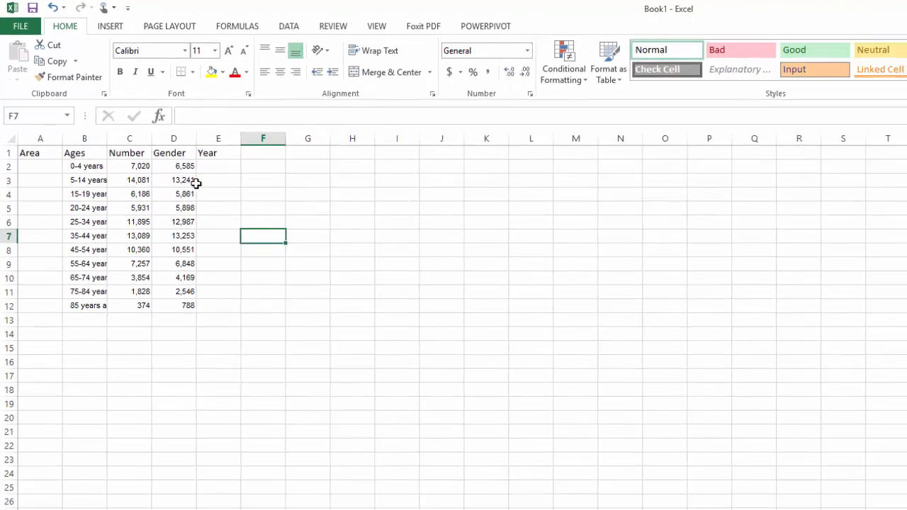
- Move the female counts from D2:D12 to the Number column below the male counts, starting at cell C13
{"action": "left_click_drag", "start_coordinate": [223, 211], "coordinate": [210, 383]}
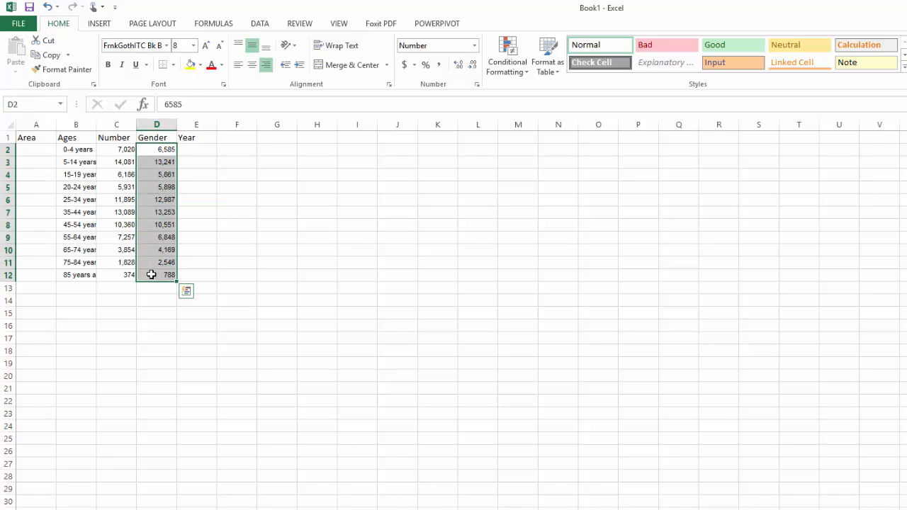
{"action": "key", "text": "ctrl+x"}
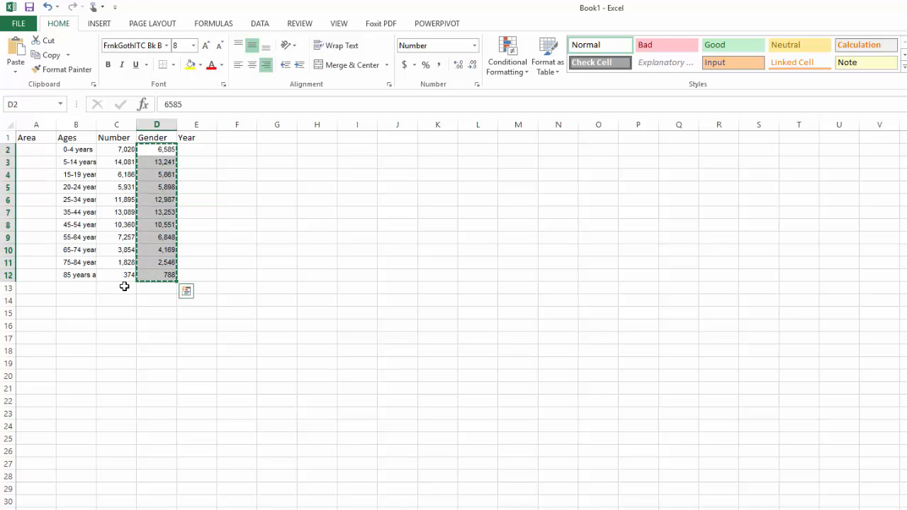
{"action": "left_click", "coordinate": [123, 287]}
{"action": "key", "text": "ctrl+v"}
{"action": "left_click", "coordinate": [180, 173]}
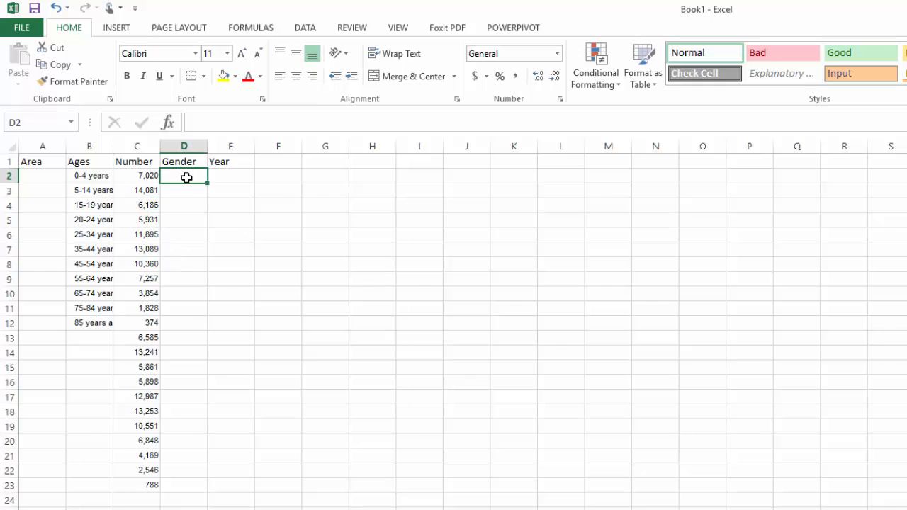
- Fill the Gender column with Male in D2:D12 and Female in D13:D23
{"action": "type", "text": "Mal"}
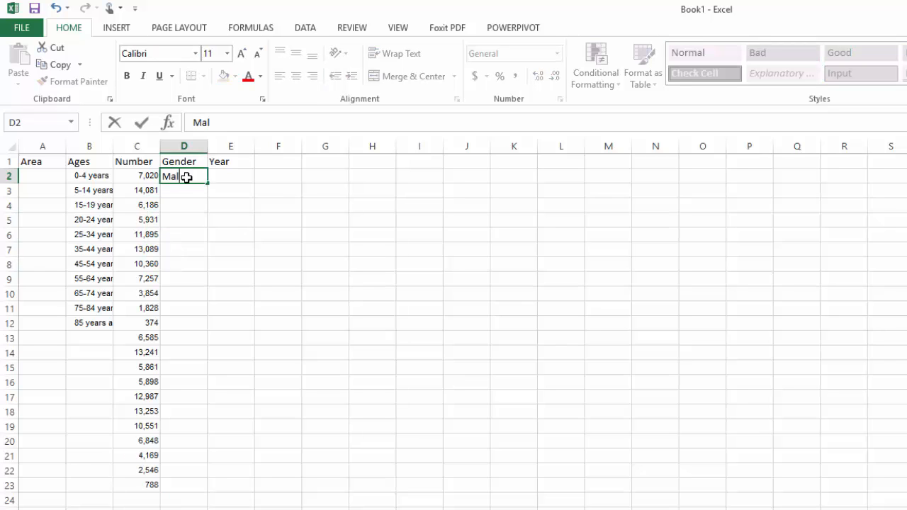
{"action": "type", "text": "e"}
{"action": "left_click_drag", "start_coordinate": [207, 184], "coordinate": [196, 333]}
{"action": "left_click", "coordinate": [182, 338]}
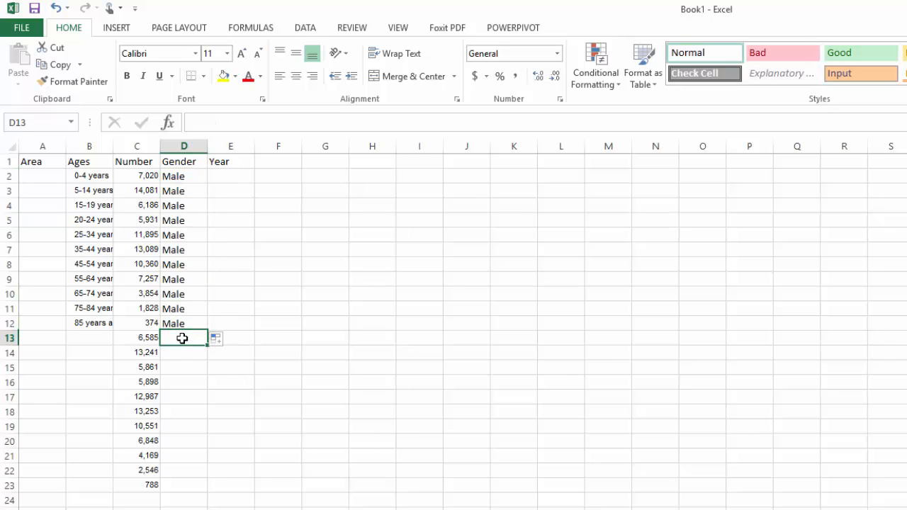
{"action": "type", "text": "Femal"}
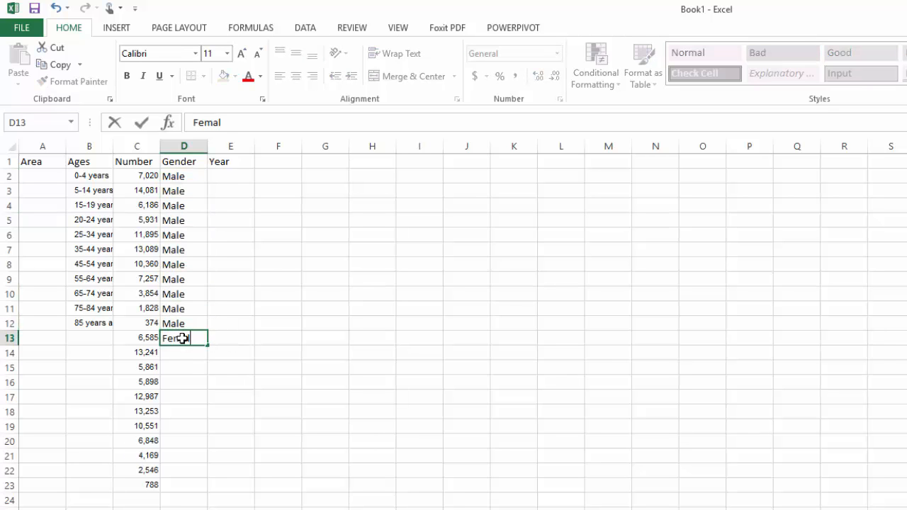
{"action": "type", "text": "e"}
{"action": "key", "text": "Tab"}
{"action": "left_click", "coordinate": [182, 338]}
{"action": "left_click_drag", "start_coordinate": [207, 346], "coordinate": [195, 489]}
- Enter 2006 in the Year column and fill it down from E2 to E23
{"action": "left_click", "coordinate": [231, 177]}
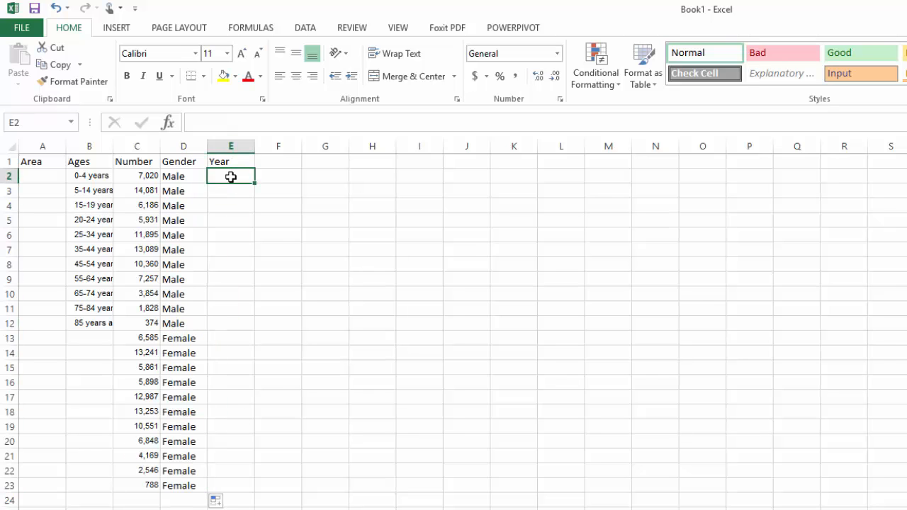
{"action": "type", "text": "2006"}
{"action": "key", "text": "Return"}
{"action": "left_click", "coordinate": [231, 177]}
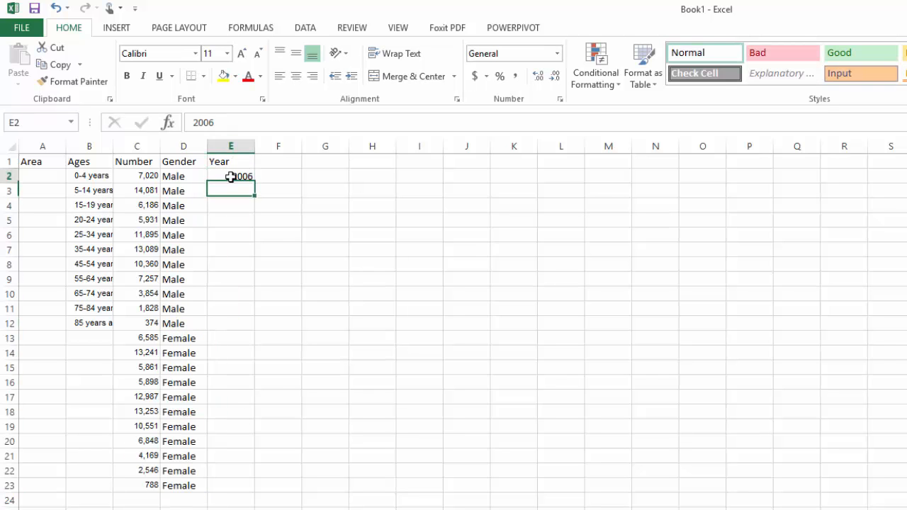
{"action": "left_click_drag", "start_coordinate": [257, 183], "coordinate": [241, 491]}
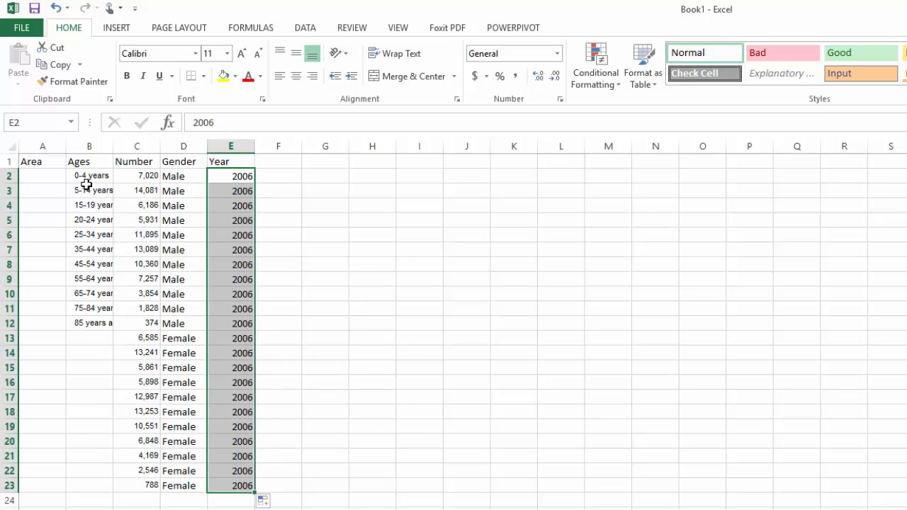
- Enter Liverpool in the Area column and fill it down from A2 to A23
{"action": "left_click", "coordinate": [48, 173]}
{"action": "type", "text": "Liverpool"}
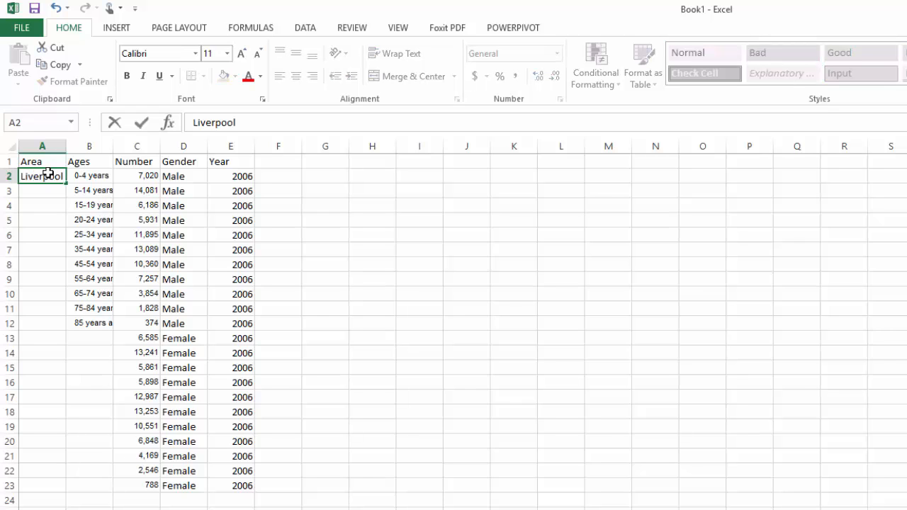
{"action": "left_click_drag", "start_coordinate": [66, 185], "coordinate": [42, 485]}
- Copy the age groups in B2:B12 and paste them beside the female counts, starting at cell B13
{"action": "left_click_drag", "start_coordinate": [107, 324], "coordinate": [96, 174]}
{"action": "key", "text": "ctrl+c"}
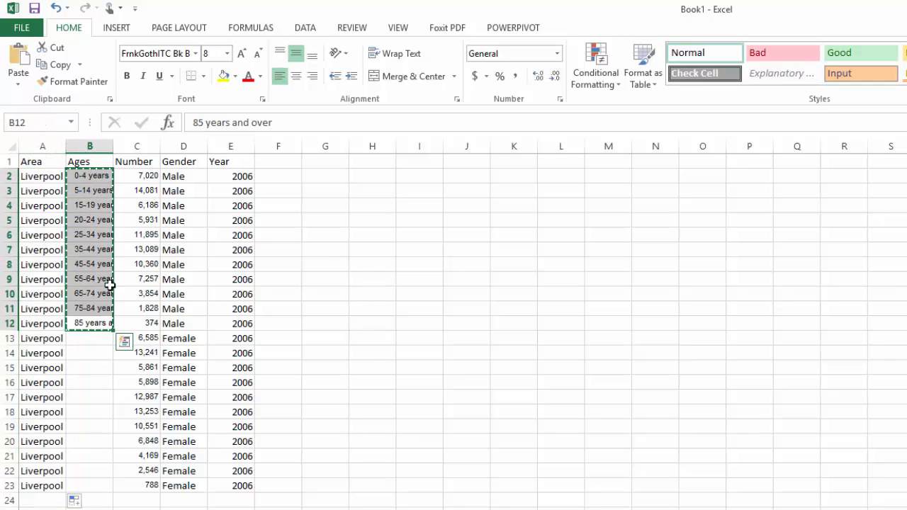
{"action": "left_click", "coordinate": [100, 342]}
{"action": "key", "text": "ctrl+v"}
{"action": "left_click", "coordinate": [263, 508]}
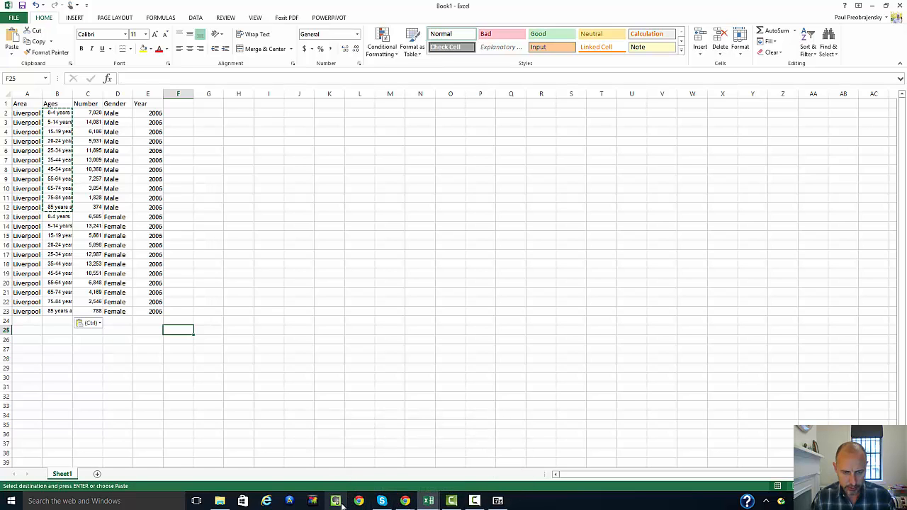
- Switch to the ABS Census website in Chrome and open the Community Profiles page under Data & analysis
{"action": "mouse_move", "coordinate": [408, 503]}
{"action": "left_click", "coordinate": [489, 462]}
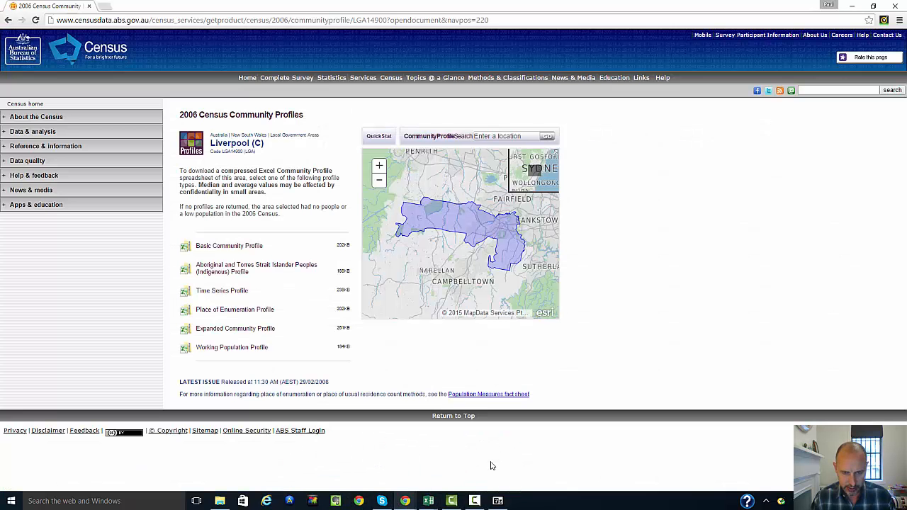
{"action": "left_click", "coordinate": [29, 132]}
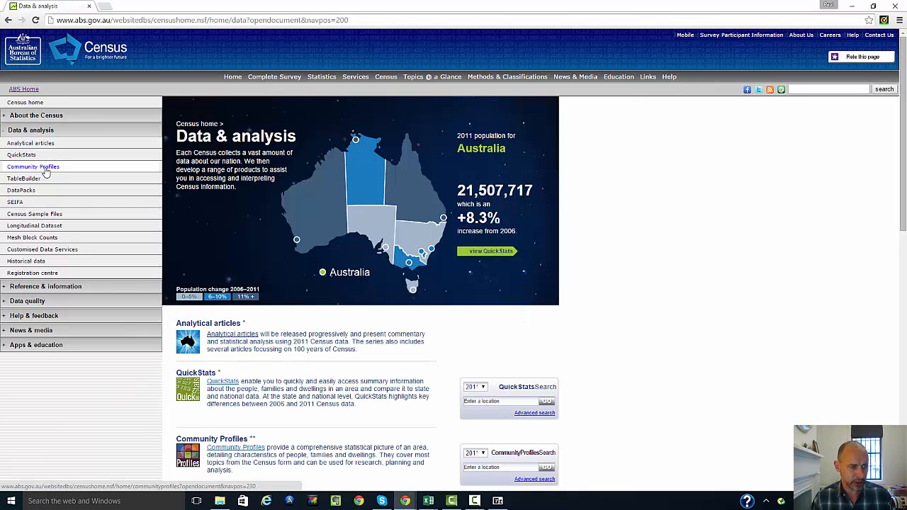
{"action": "left_click", "coordinate": [44, 169]}
- Search the 2011 Community Profiles for the local government area Liverpool (C), NSW
{"action": "left_click", "coordinate": [511, 259]}
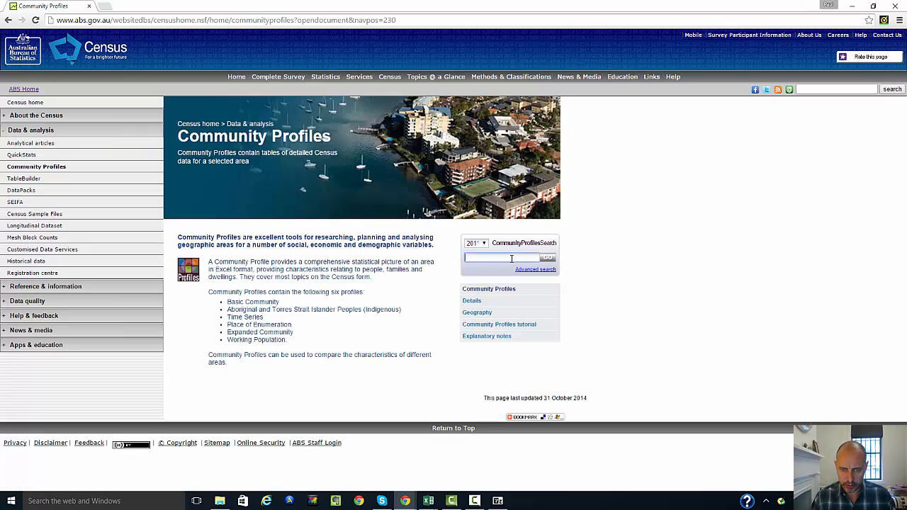
{"action": "type", "text": "liverpool"}
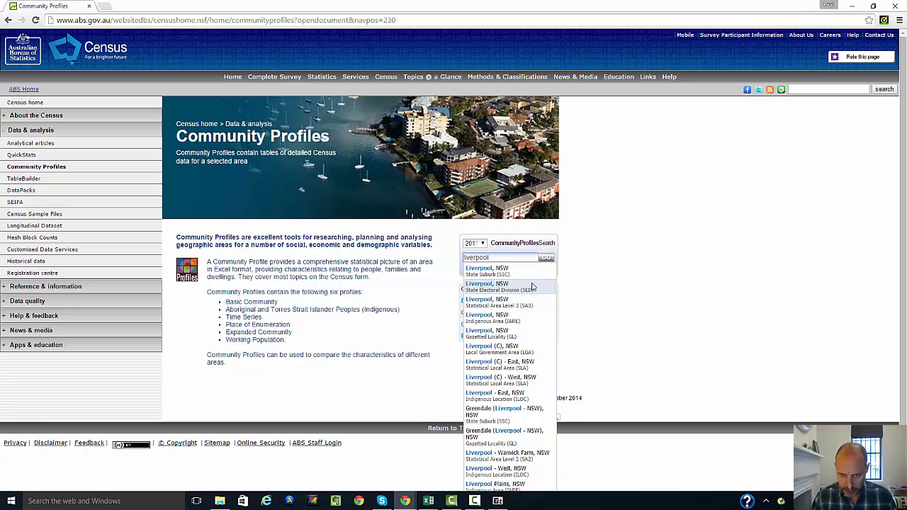
{"action": "left_click", "coordinate": [510, 348]}
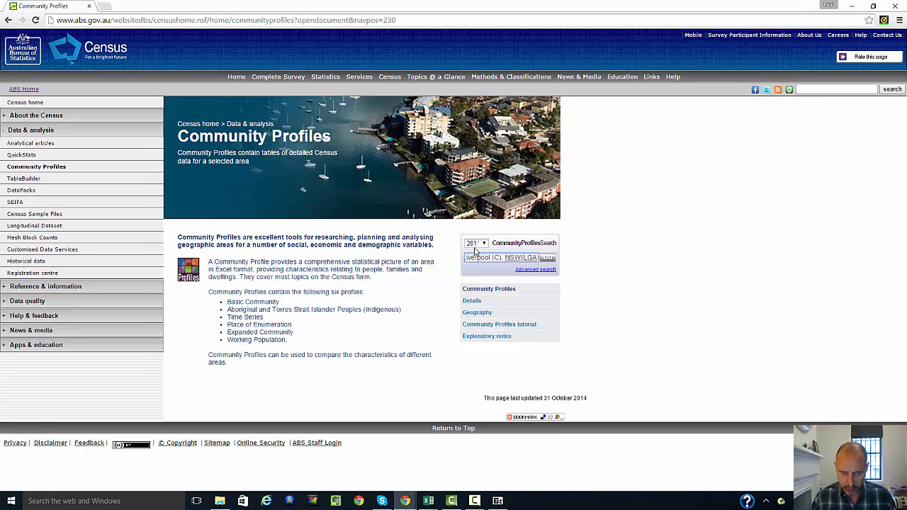
{"action": "left_click", "coordinate": [548, 257]}
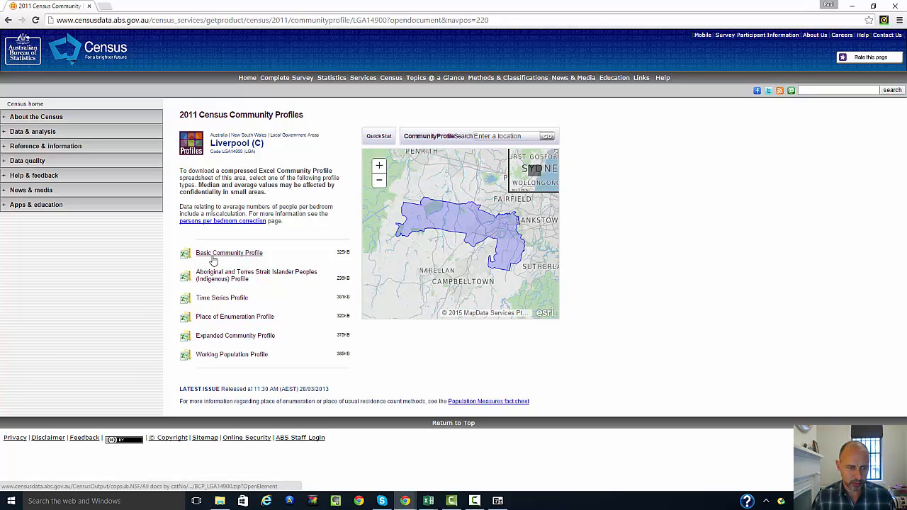
- Download the 2011 Basic Community Profile for Liverpool (C) and open BCP_LGA14900.XLS from the downloaded archive
{"action": "left_click", "coordinate": [216, 255]}
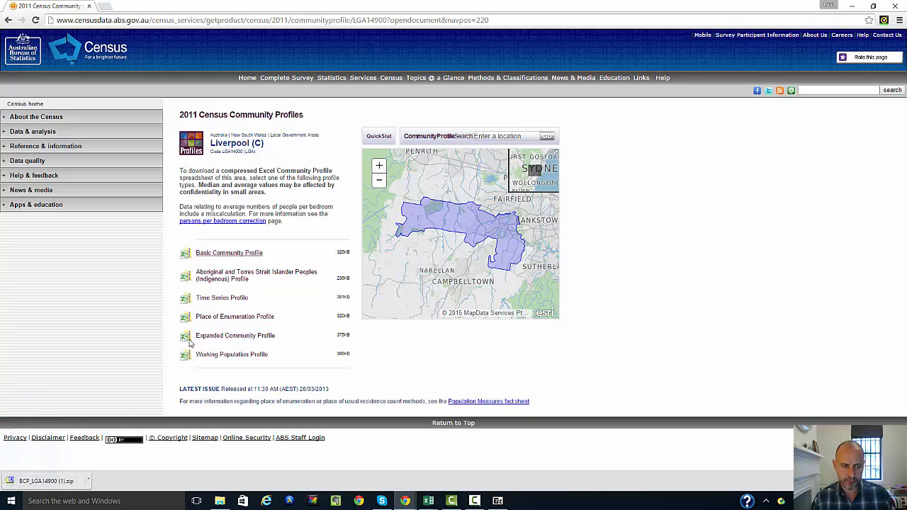
{"action": "left_click", "coordinate": [65, 480]}
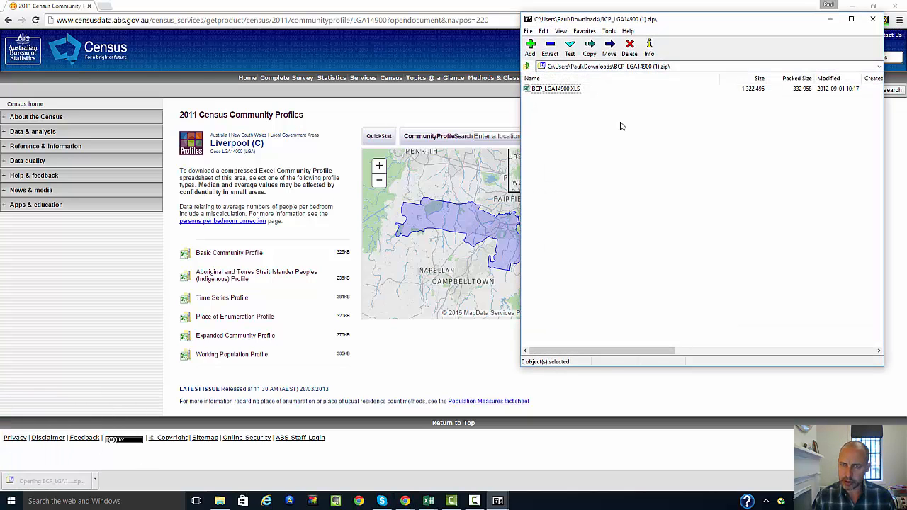
{"action": "left_click", "coordinate": [572, 90]}
{"action": "double_click", "coordinate": [572, 90]}
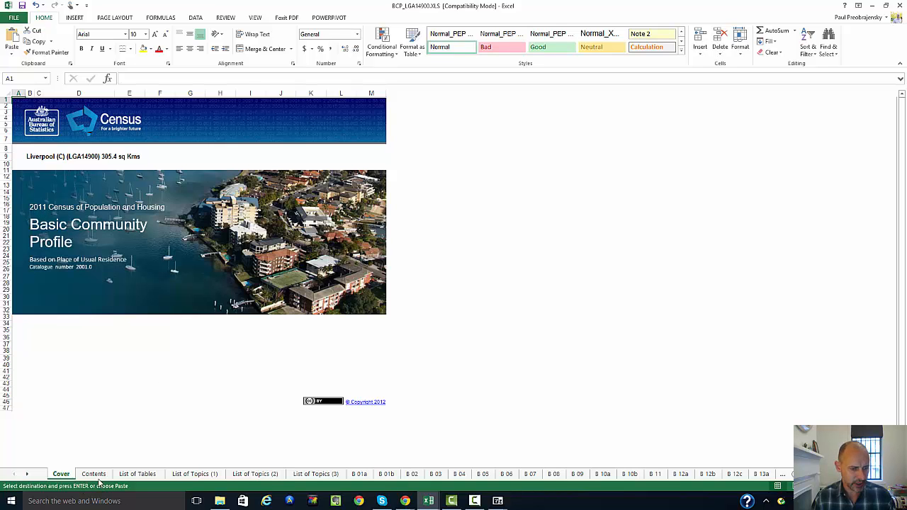
- Open table B01 from the list of tables and copy the male and female counts for all age groups, A14:C24
{"action": "left_click", "coordinate": [147, 478]}
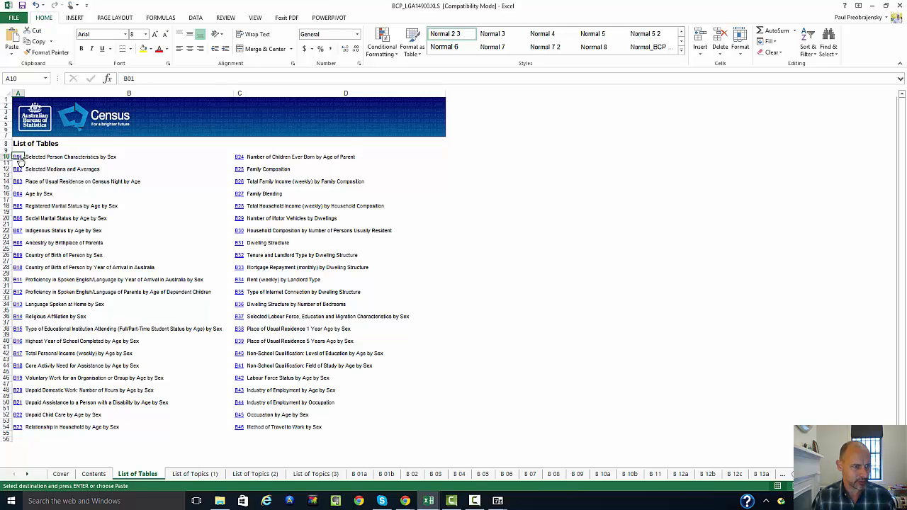
{"action": "left_click", "coordinate": [18, 158]}
{"action": "left_click_drag", "start_coordinate": [32, 172], "coordinate": [269, 235]}
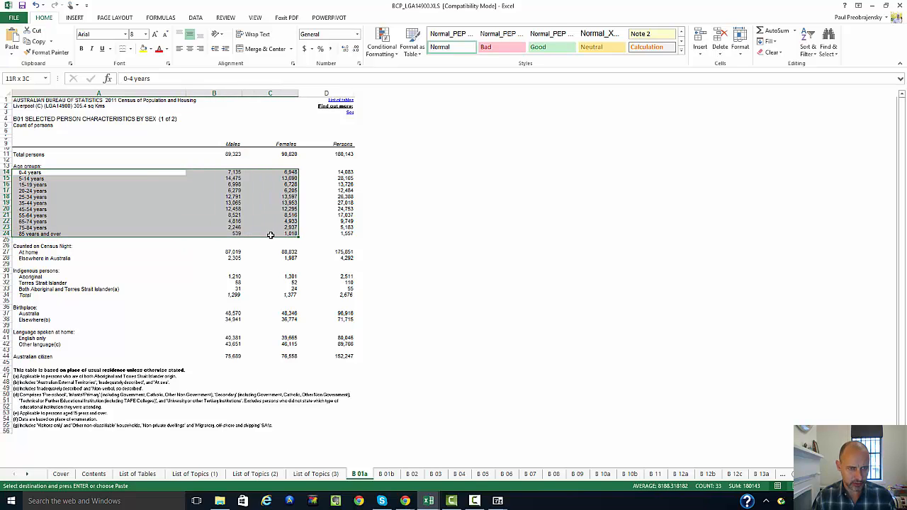
{"action": "right_click", "coordinate": [262, 200]}
{"action": "left_click", "coordinate": [293, 220]}
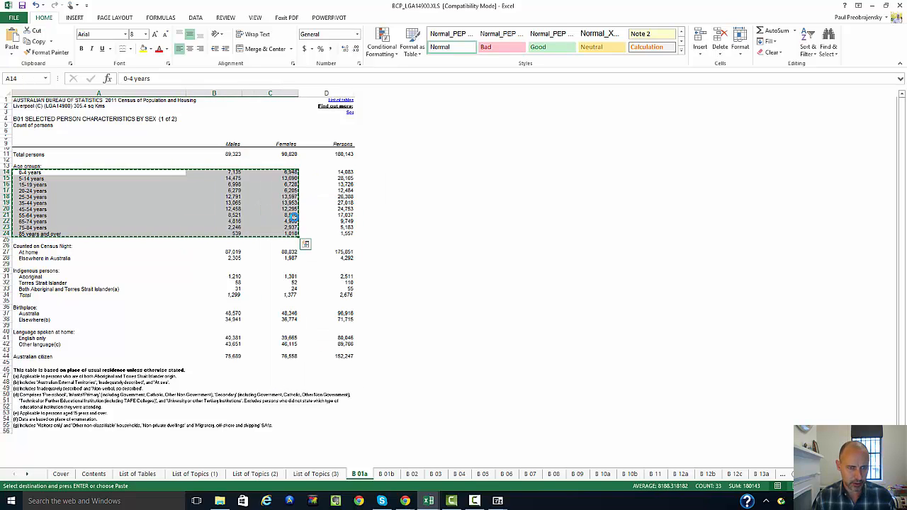
- Switch to the Book1 workbook and paste the copied 2011 age data below the 2006 rows, starting at cell B24
{"action": "left_click", "coordinate": [434, 502]}
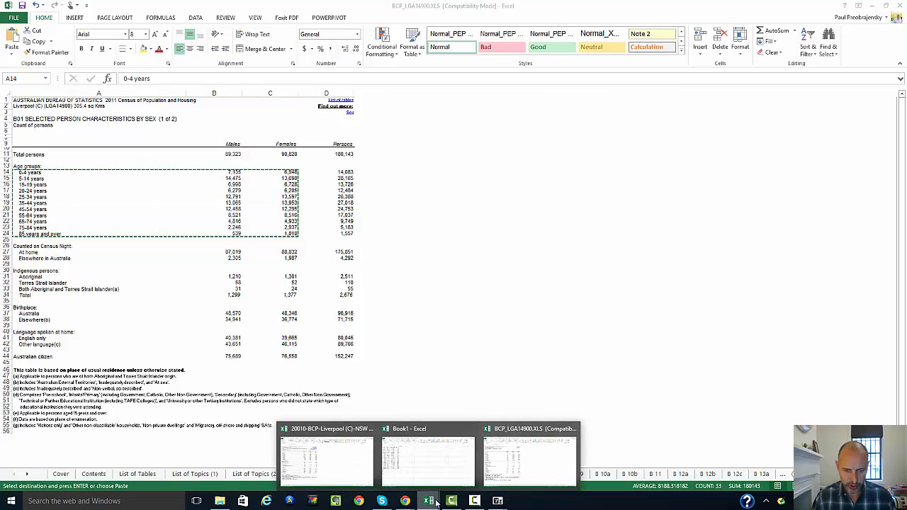
{"action": "left_click", "coordinate": [429, 460]}
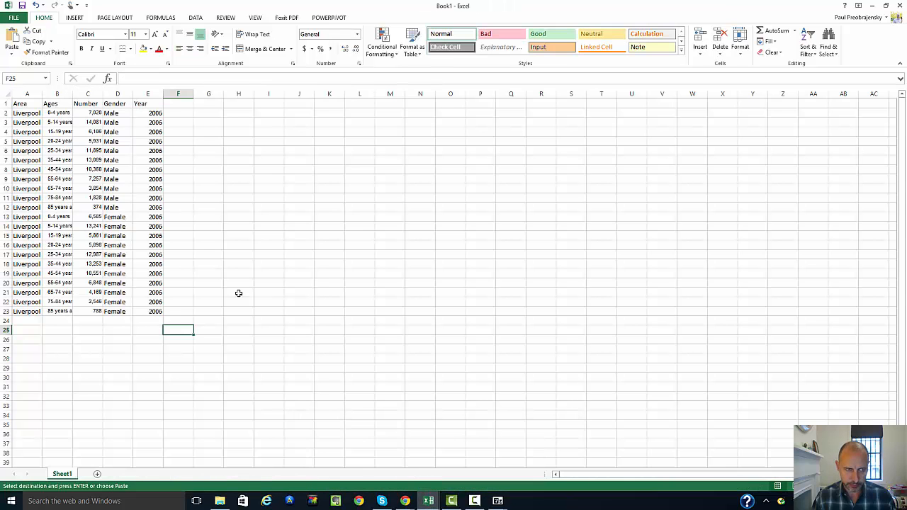
{"action": "left_click", "coordinate": [61, 324]}
{"action": "key", "text": "ctrl+v"}
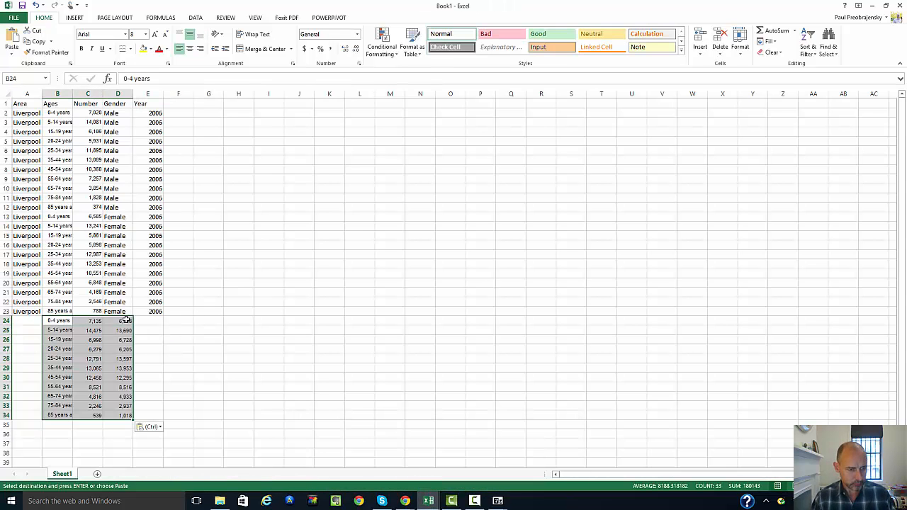
- Move the 2011 female counts from D24:D34 to the Number column below the male counts, starting at cell C35
{"action": "scroll", "coordinate": [127, 320], "scroll_direction": "down", "scroll_amount": 4}
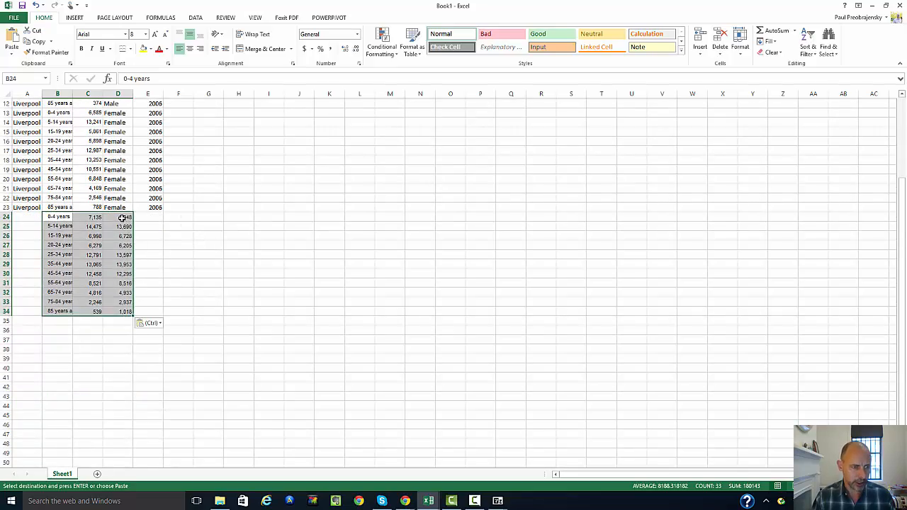
{"action": "left_click_drag", "start_coordinate": [122, 218], "coordinate": [124, 312]}
{"action": "key", "text": "ctrl+c"}
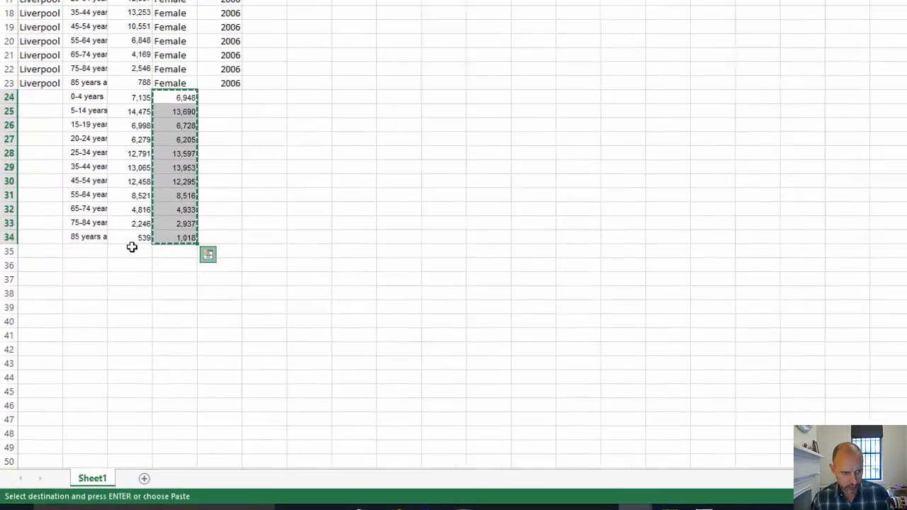
{"action": "left_click", "coordinate": [134, 250]}
{"action": "key", "text": "ctrl+v"}
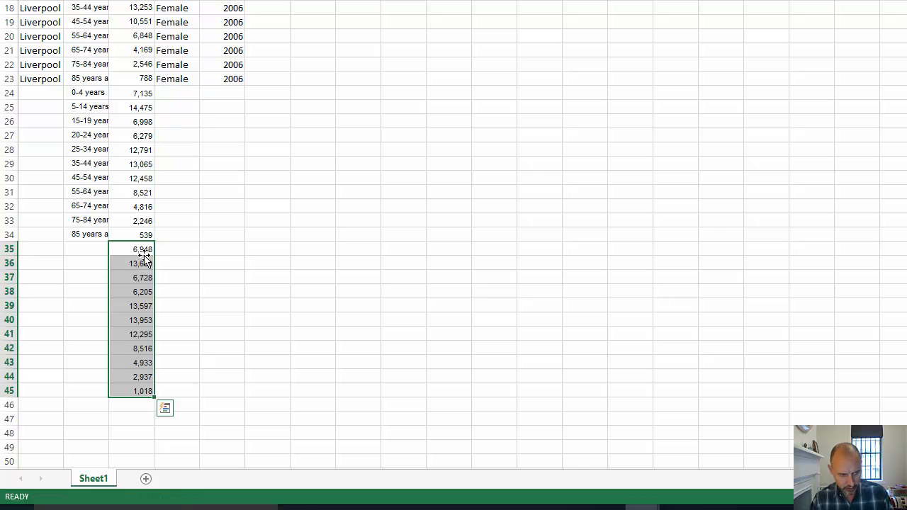
- Fill the Gender column for the new rows with Male in D24:D34 and Female in D35:D45
{"action": "left_click", "coordinate": [171, 93]}
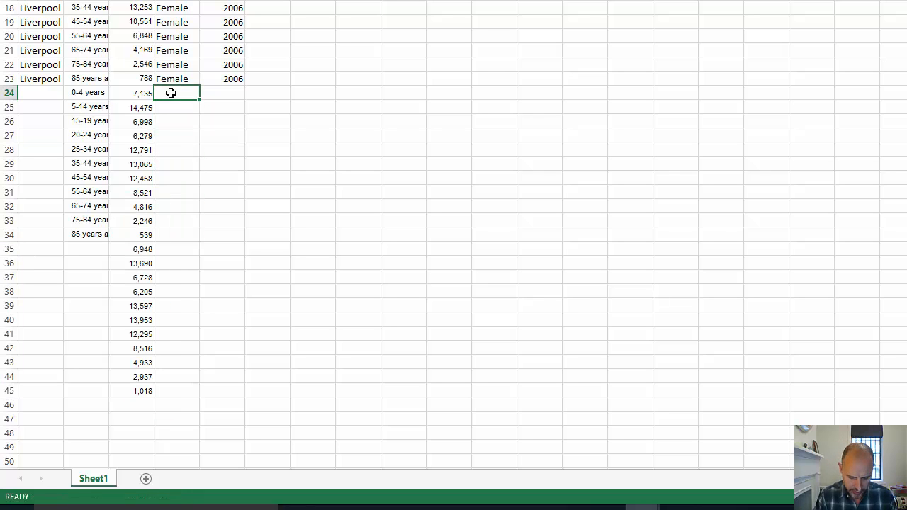
{"action": "type", "text": "Male"}
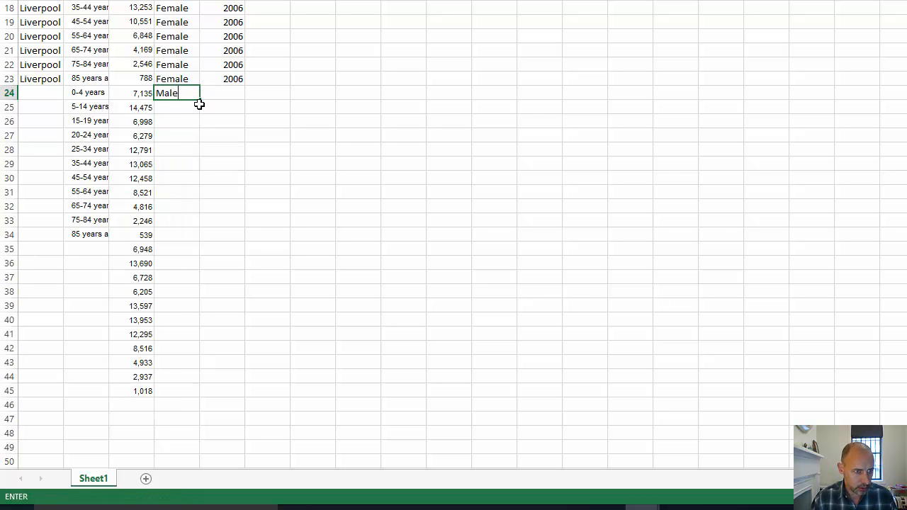
{"action": "left_click_drag", "start_coordinate": [200, 100], "coordinate": [196, 244]}
{"action": "left_click", "coordinate": [186, 252]}
{"action": "type", "text": "Female"}
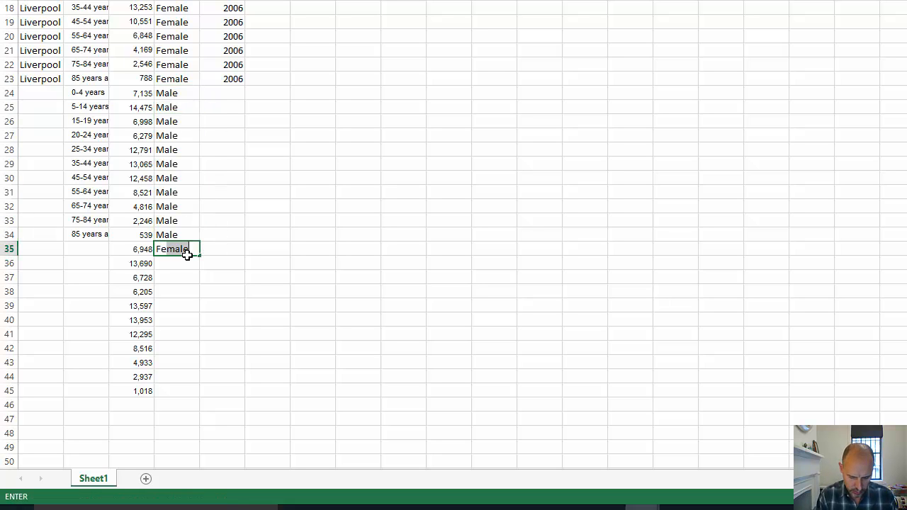
{"action": "left_click_drag", "start_coordinate": [198, 257], "coordinate": [179, 391]}
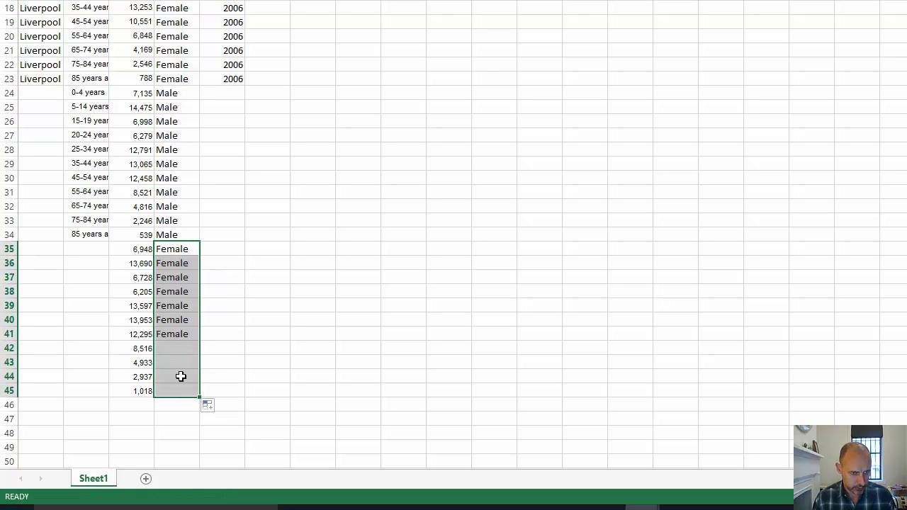
- Enter 2011 as the year for the new rows and fill it down from E24 to E45
{"action": "left_click", "coordinate": [234, 93]}
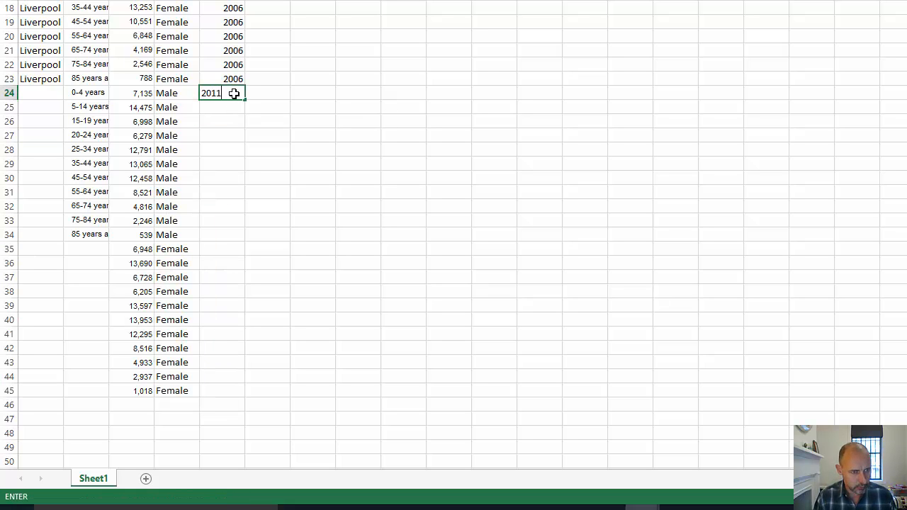
{"action": "key", "text": "Return"}
{"action": "left_click", "coordinate": [240, 95]}
{"action": "left_click_drag", "start_coordinate": [245, 100], "coordinate": [221, 387]}
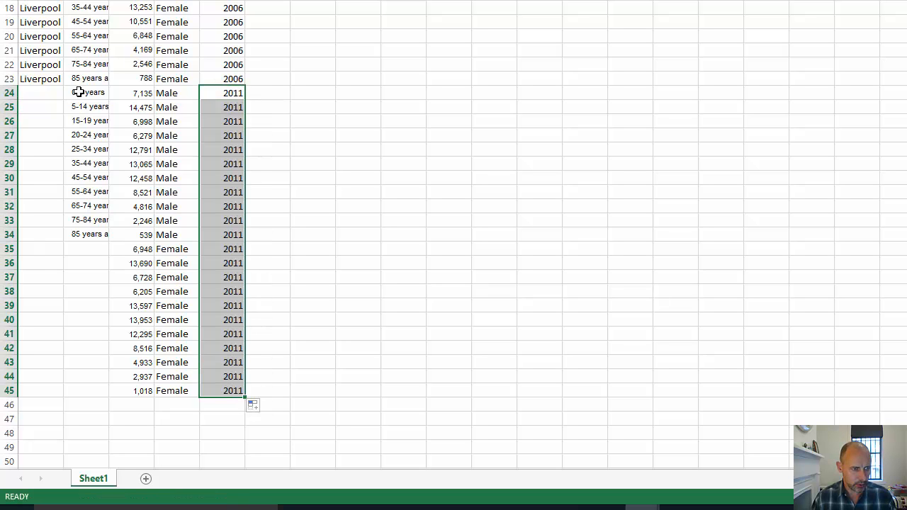
- Copy the age groups in B24:B34 and paste them beside the 2011 female counts, starting at cell B35
{"action": "left_click_drag", "start_coordinate": [77, 92], "coordinate": [85, 235]}
{"action": "key", "text": "ctrl+c"}
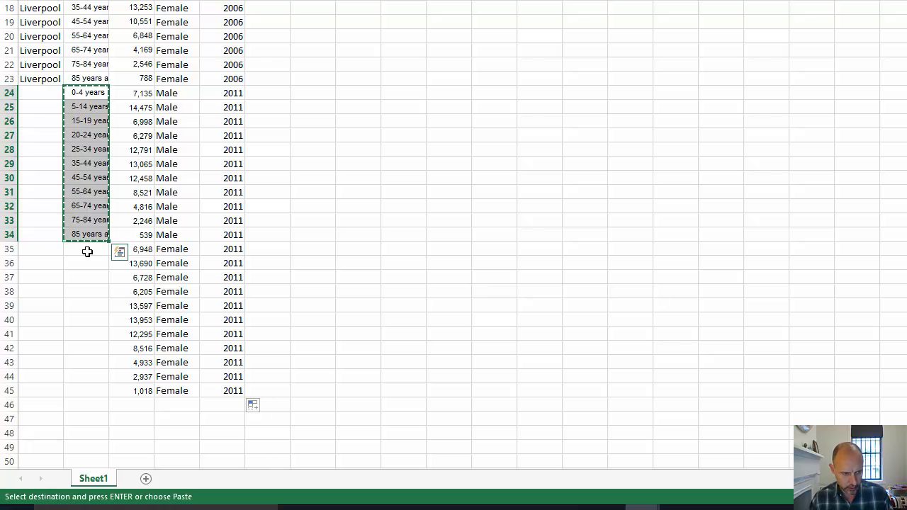
{"action": "left_click", "coordinate": [87, 253]}
{"action": "key", "text": "ctrl+v"}
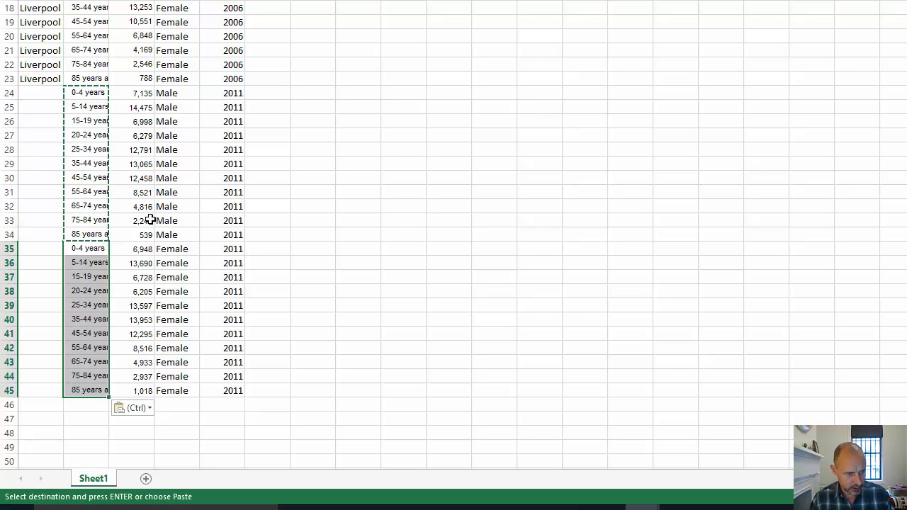
- Fill Liverpool down the Area column from A23 to A45 and bold the header row A1:E1
{"action": "left_click", "coordinate": [41, 79]}
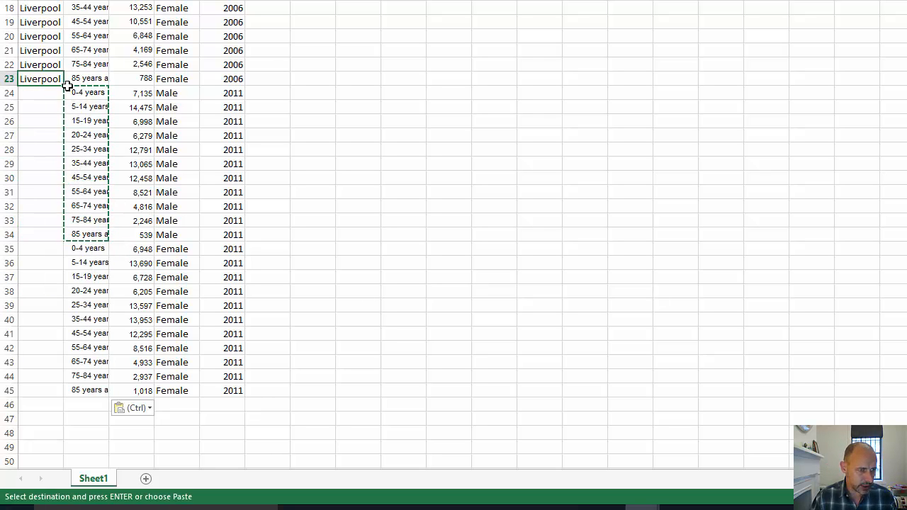
{"action": "left_click_drag", "start_coordinate": [63, 85], "coordinate": [58, 393]}
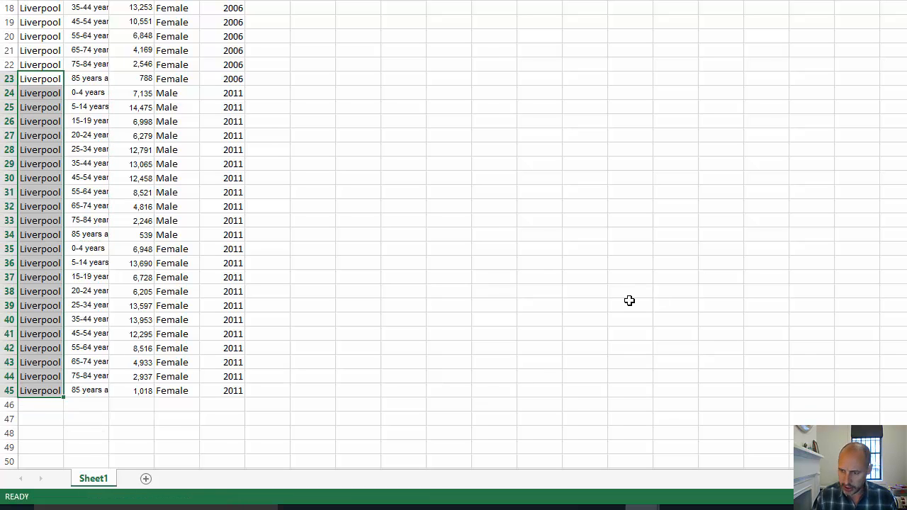
{"action": "scroll", "coordinate": [629, 301], "scroll_direction": "up", "scroll_amount": 4}
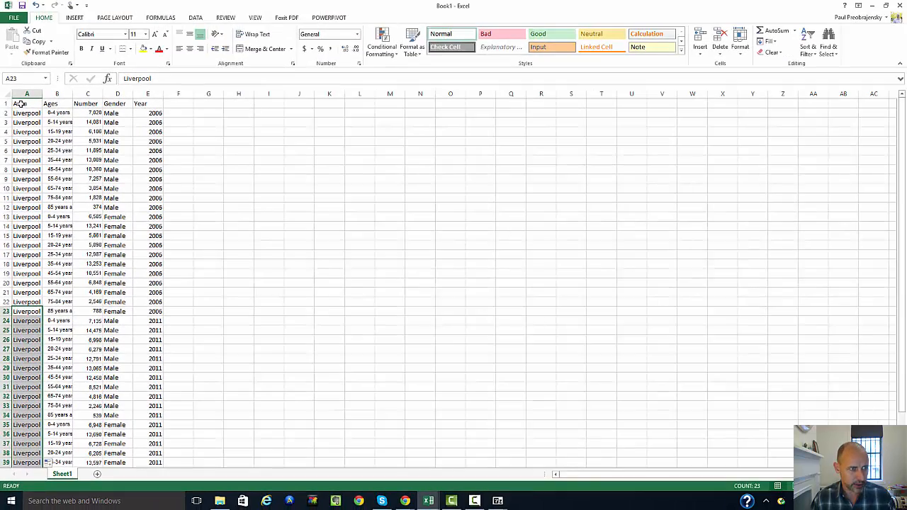
{"action": "left_click_drag", "start_coordinate": [20, 103], "coordinate": [141, 104]}
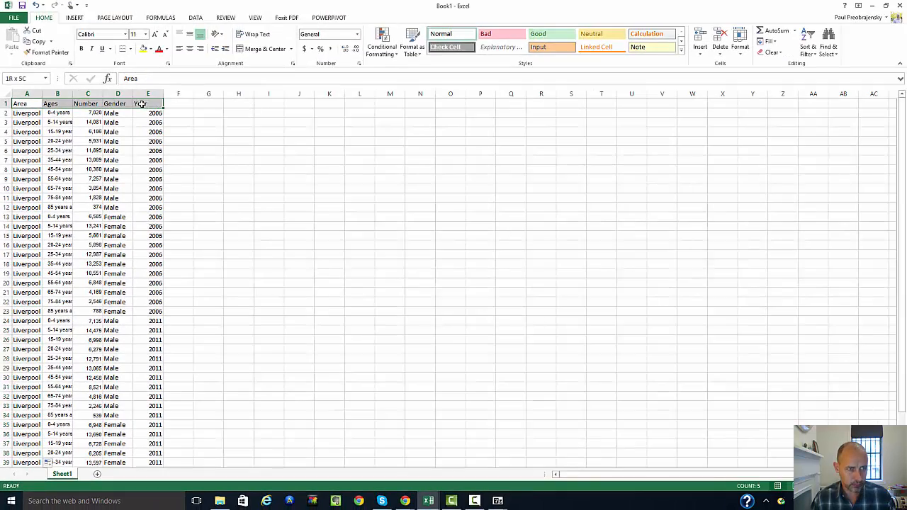
{"action": "left_click", "coordinate": [81, 49]}
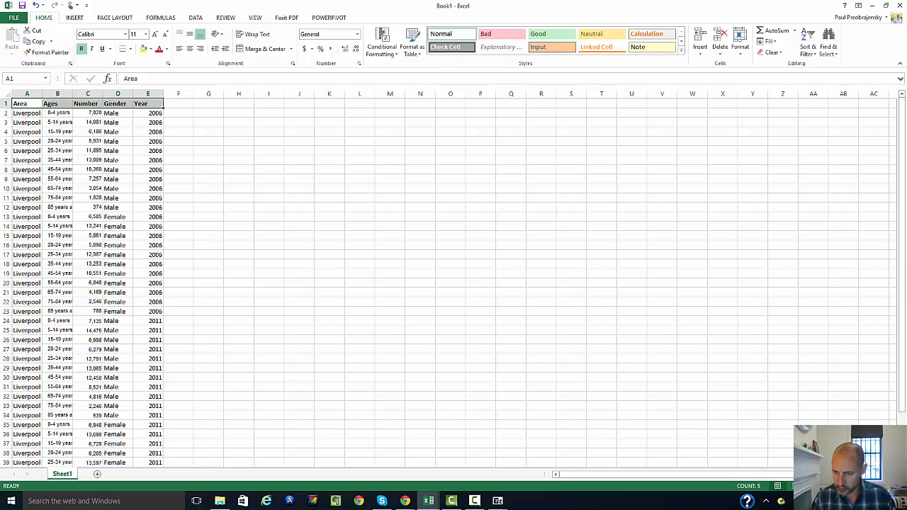
- Create a PivotTable on a new worksheet from the data range Sheet1!$A$1:$E$45
{"action": "left_click", "coordinate": [823, 486]}
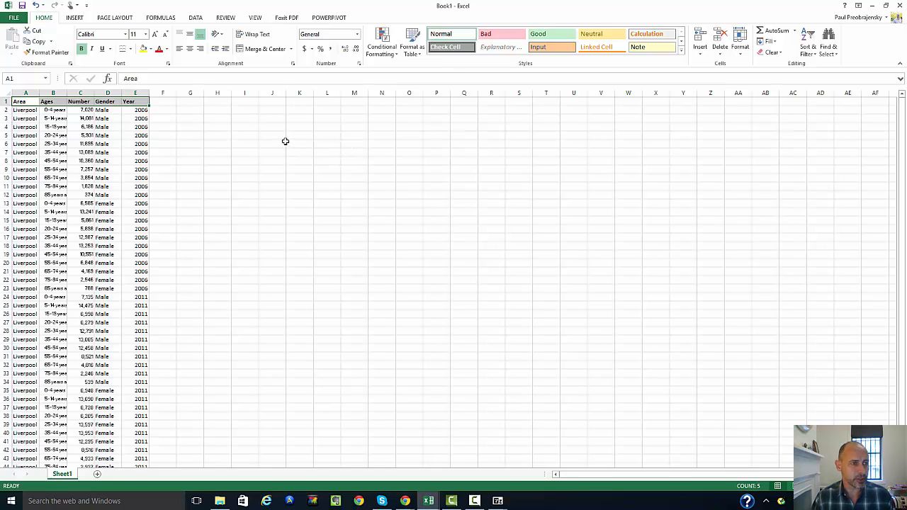
{"action": "left_click", "coordinate": [75, 17]}
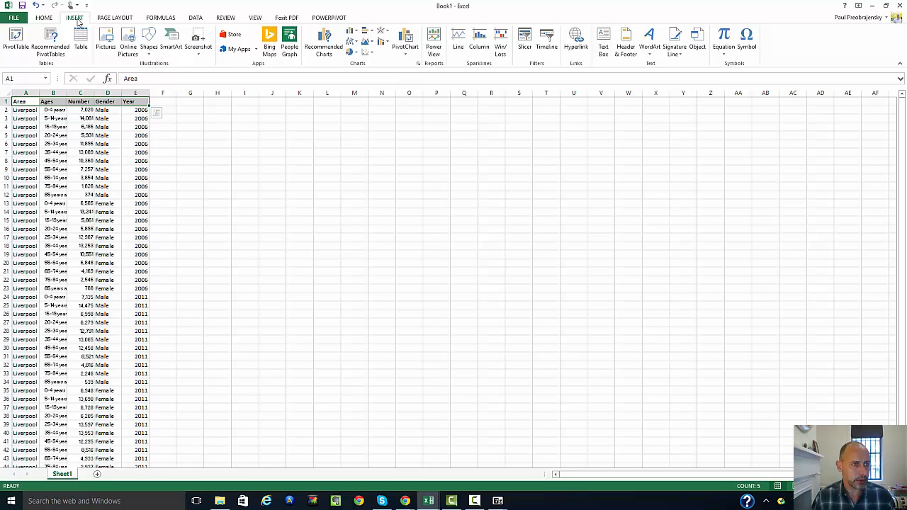
{"action": "left_click", "coordinate": [26, 101]}
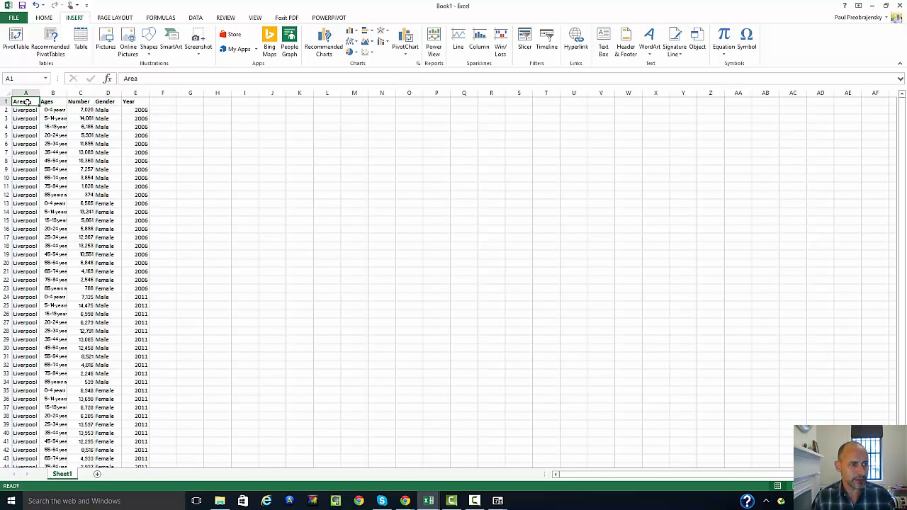
{"action": "left_click", "coordinate": [16, 36]}
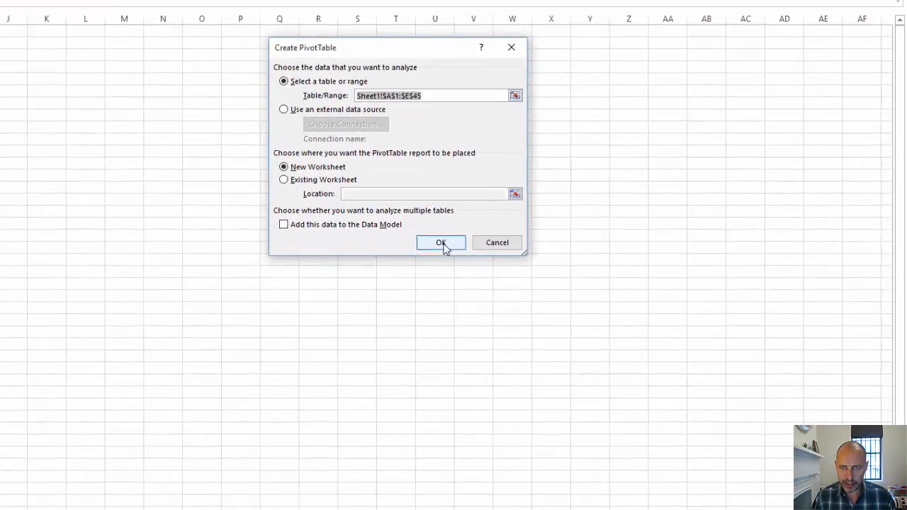
{"action": "left_click", "coordinate": [524, 249]}
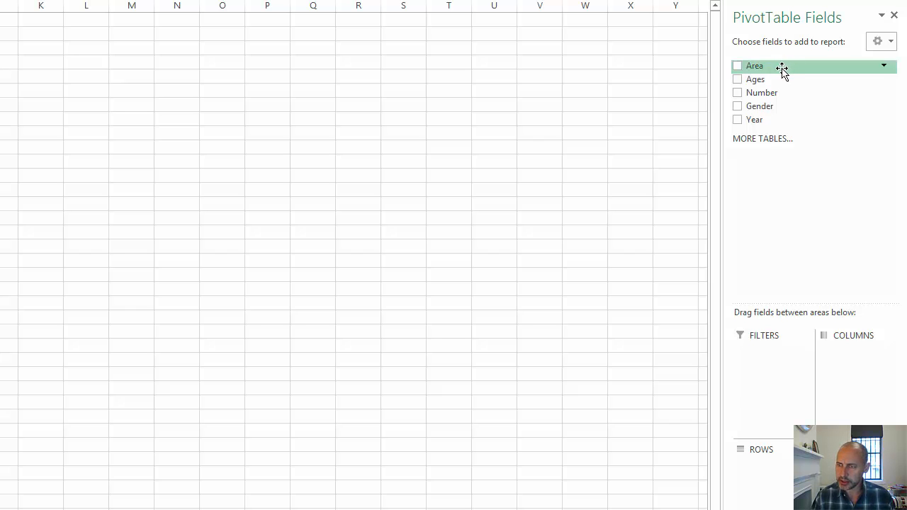
- Lay out the PivotTable with Area and Year as filters, Ages as rows, Gender as columns and the sum of Number as values
{"action": "left_click_drag", "start_coordinate": [782, 67], "coordinate": [755, 370]}
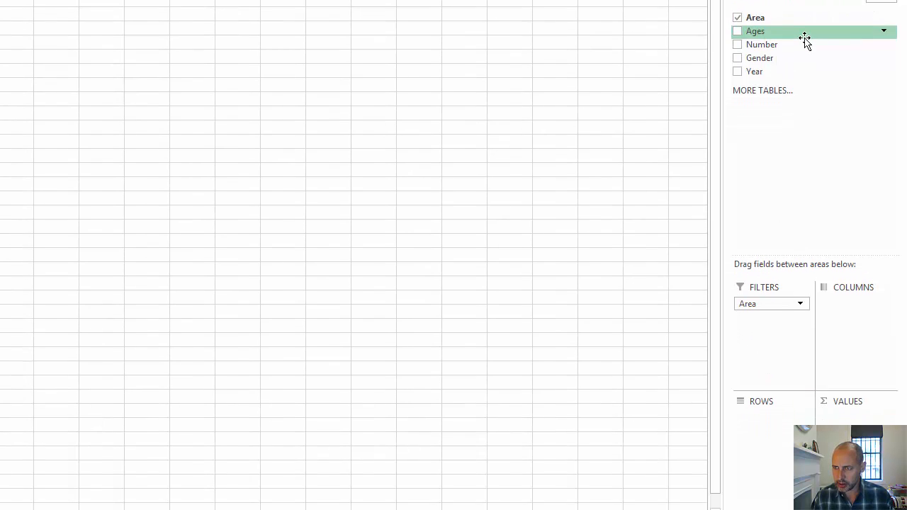
{"action": "left_click_drag", "start_coordinate": [803, 85], "coordinate": [805, 111]}
{"action": "left_click_drag", "start_coordinate": [805, 6], "coordinate": [761, 370]}
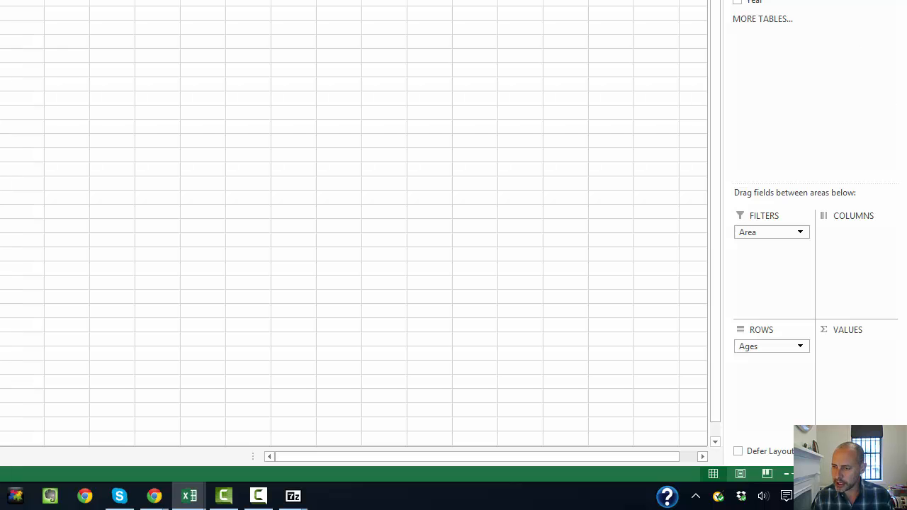
{"action": "left_click_drag", "start_coordinate": [870, 0], "coordinate": [870, 415]}
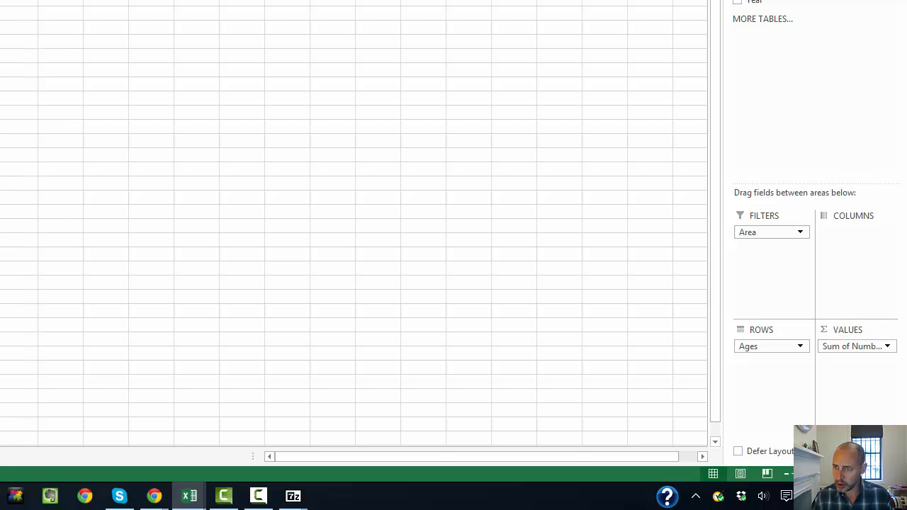
{"action": "left_click_drag", "start_coordinate": [779, 2], "coordinate": [877, 287]}
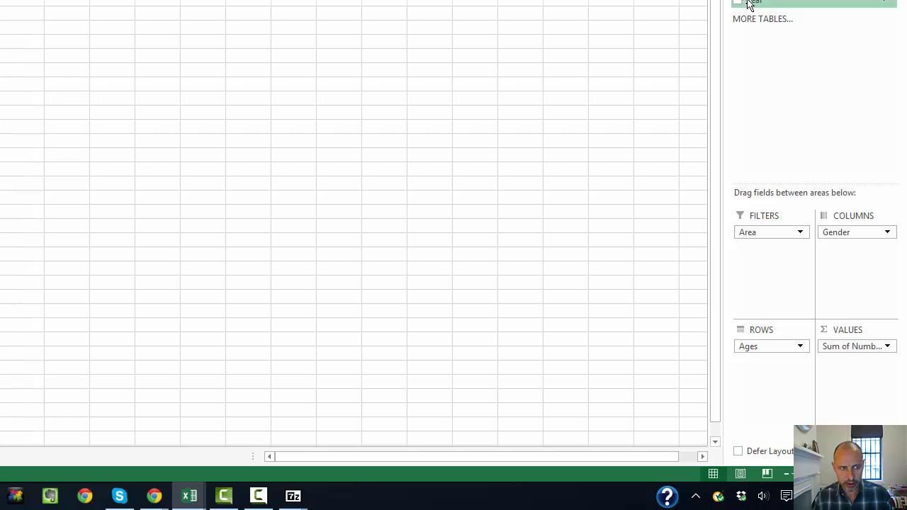
{"action": "left_click_drag", "start_coordinate": [748, 4], "coordinate": [775, 252]}
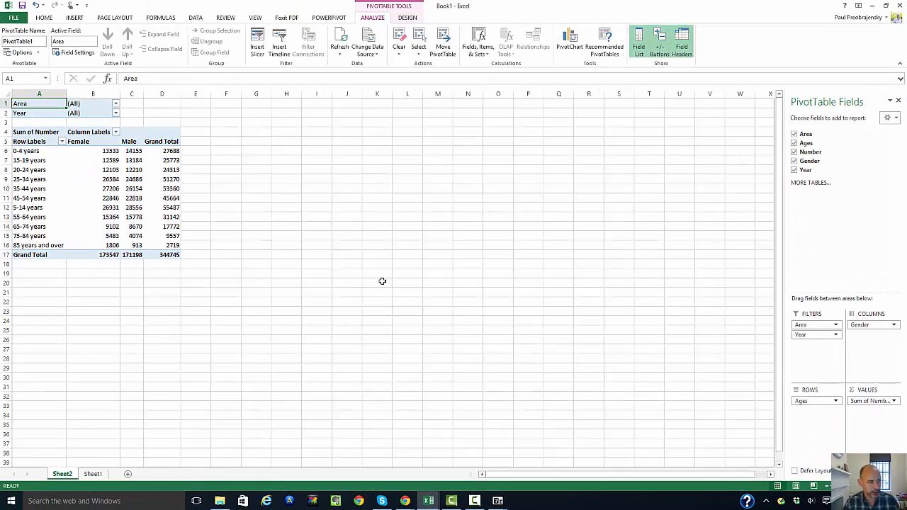
- Filter the PivotTable to the Liverpool area and the year 2006
{"action": "left_click", "coordinate": [41, 282]}
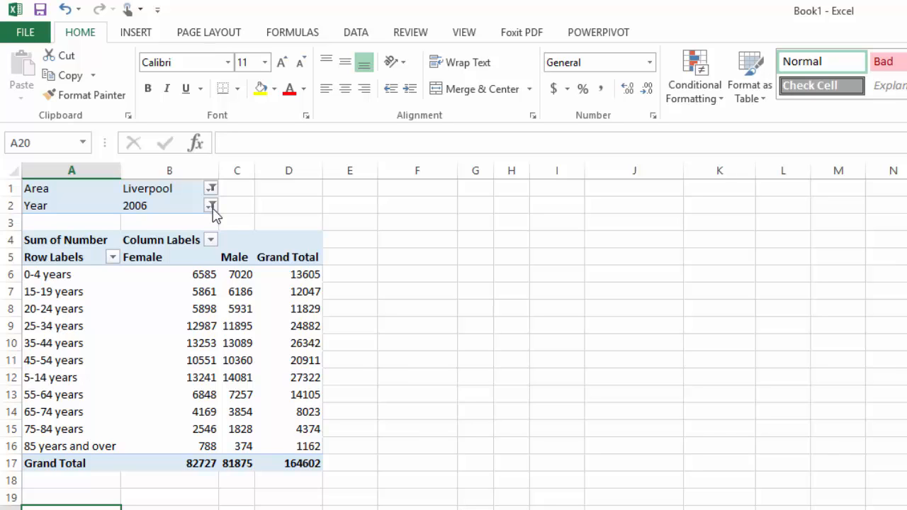
{"action": "left_click", "coordinate": [211, 206]}
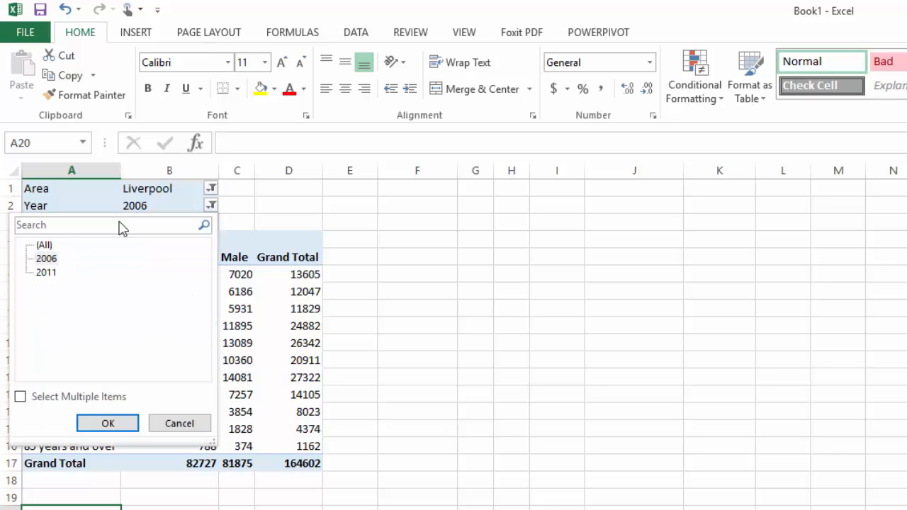
{"action": "left_click", "coordinate": [209, 188]}
{"action": "left_click", "coordinate": [210, 188]}
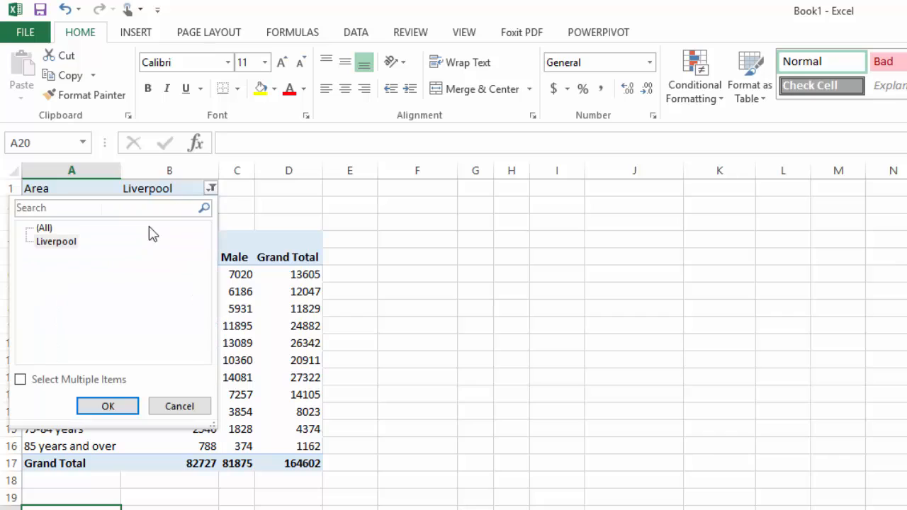
{"action": "left_click", "coordinate": [75, 243]}
{"action": "left_click", "coordinate": [107, 411]}
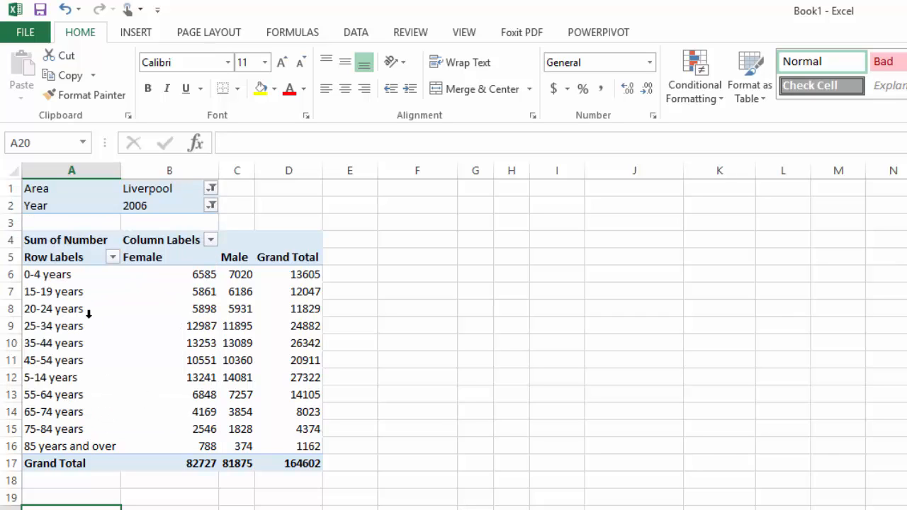
- Reposition the 5-14 years row in the PivotTable between 0-4 years and 15-19 years
{"action": "left_click", "coordinate": [61, 378]}
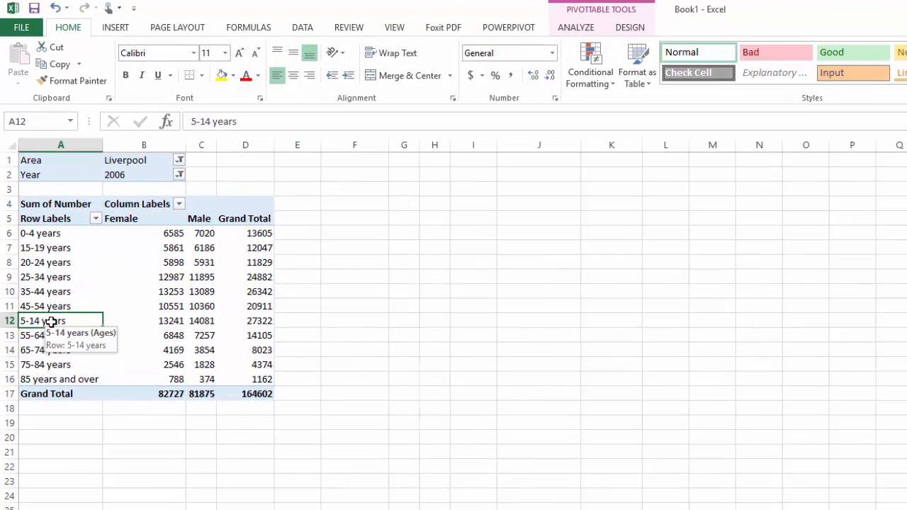
{"action": "right_click", "coordinate": [61, 378]}
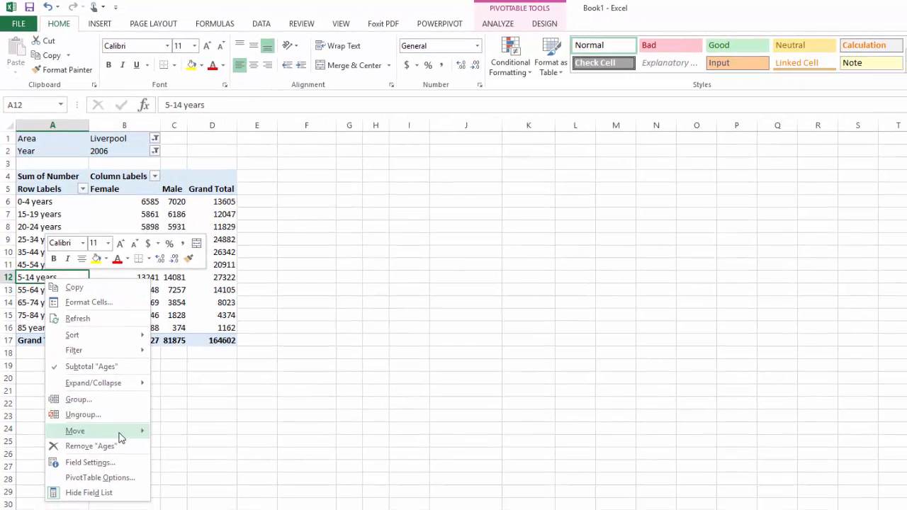
{"action": "mouse_move", "coordinate": [138, 502]}
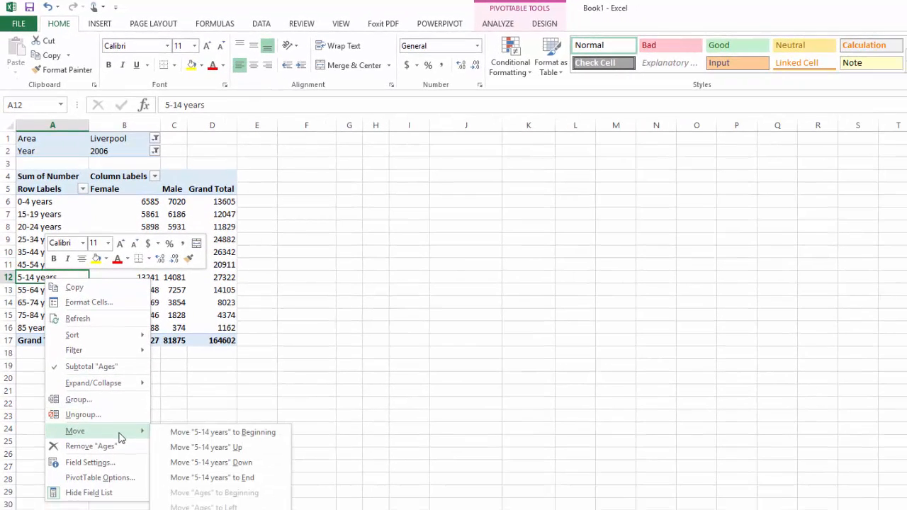
{"action": "left_click", "coordinate": [187, 439]}
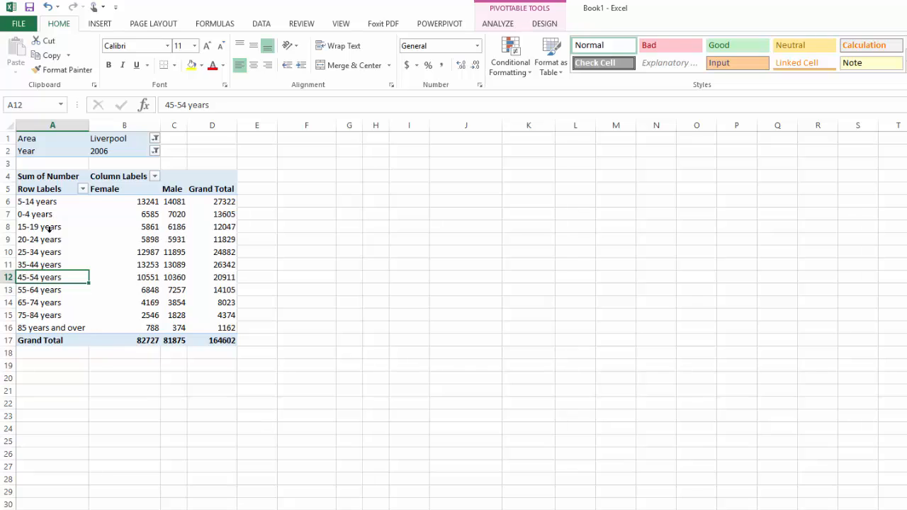
{"action": "left_click", "coordinate": [44, 205]}
{"action": "right_click", "coordinate": [44, 206]}
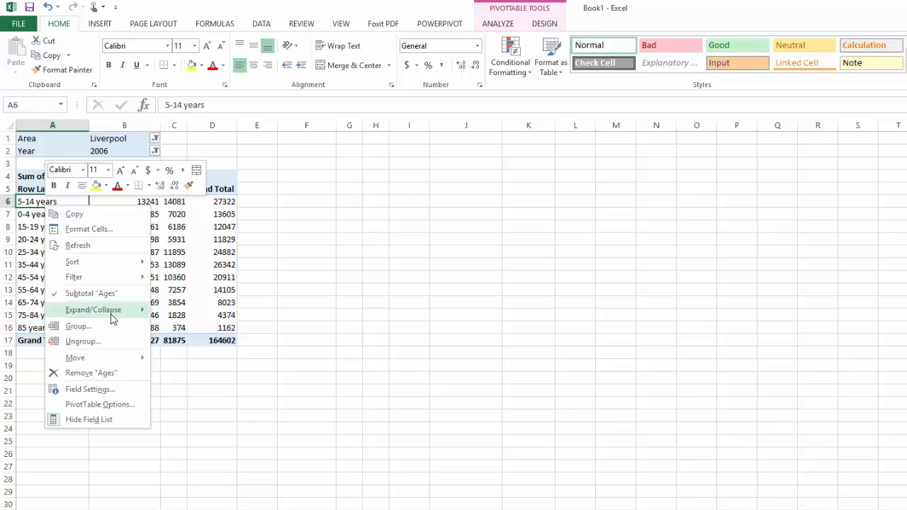
{"action": "mouse_move", "coordinate": [117, 358]}
{"action": "left_click", "coordinate": [262, 389]}
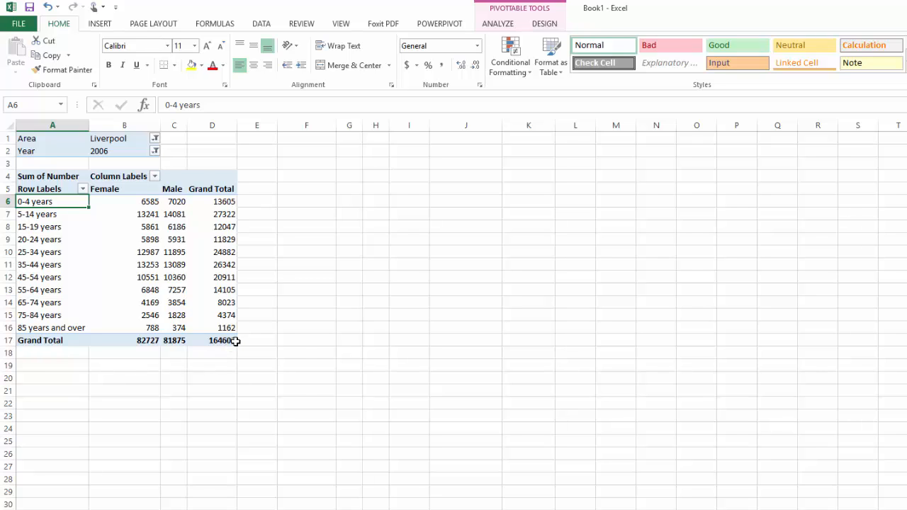
- Copy the whole PivotTable in A1:D17 and paste a duplicate below it starting at cell A20
{"action": "left_click_drag", "start_coordinate": [235, 341], "coordinate": [8, 137]}
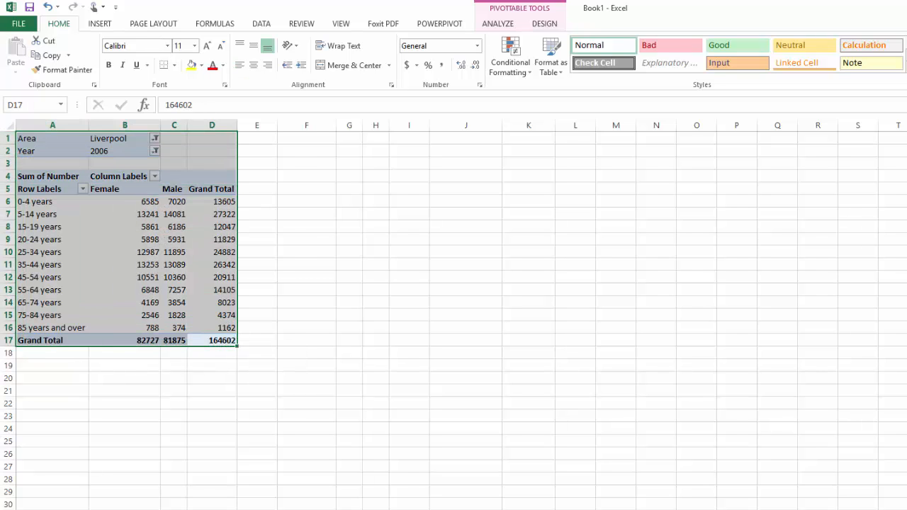
{"action": "key", "text": "ctrl+c"}
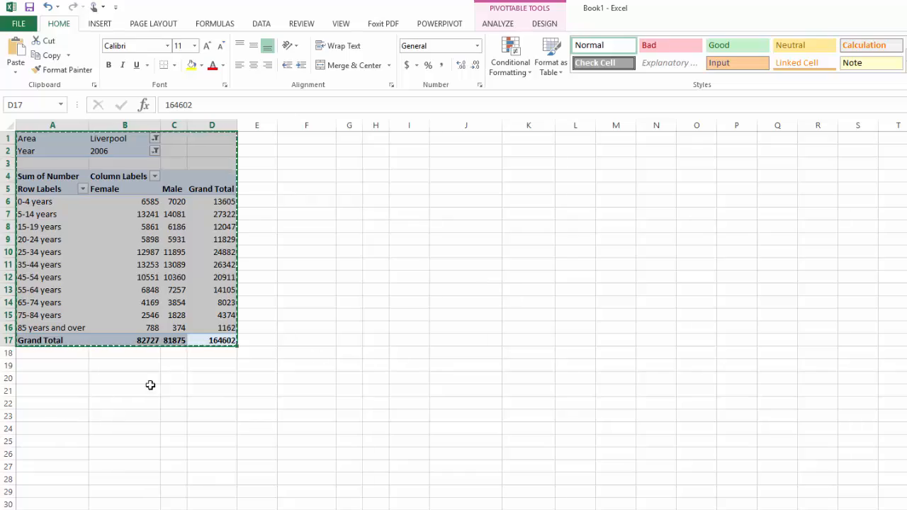
{"action": "left_click", "coordinate": [55, 377]}
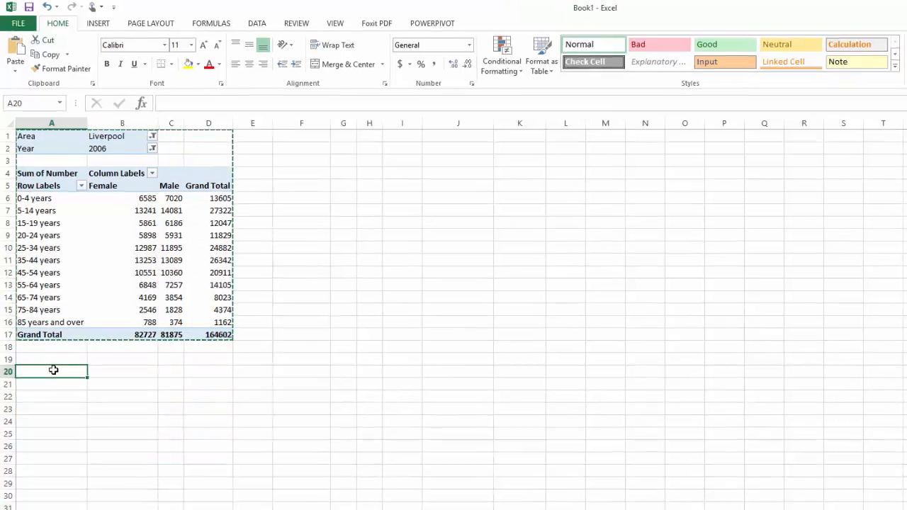
{"action": "key", "text": "ctrl+v"}
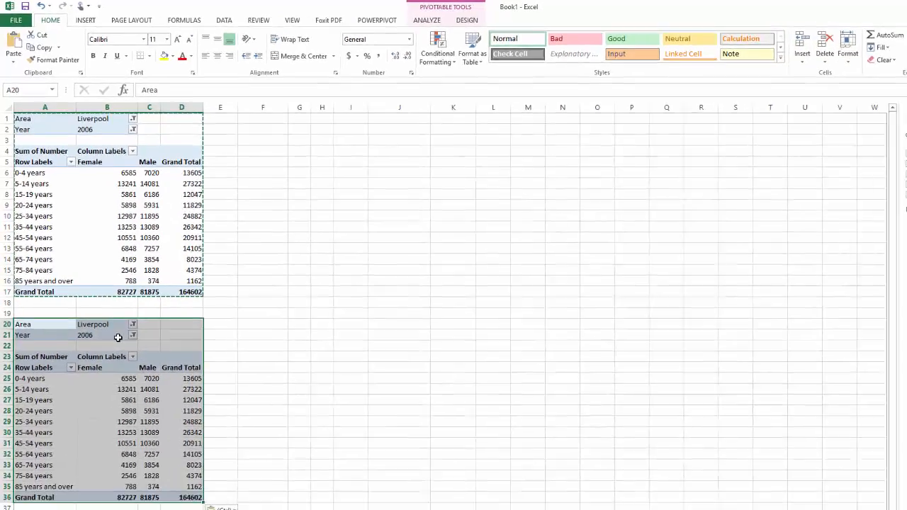
- Set the Year filter of the duplicate PivotTable to 2011
{"action": "left_click", "coordinate": [152, 384]}
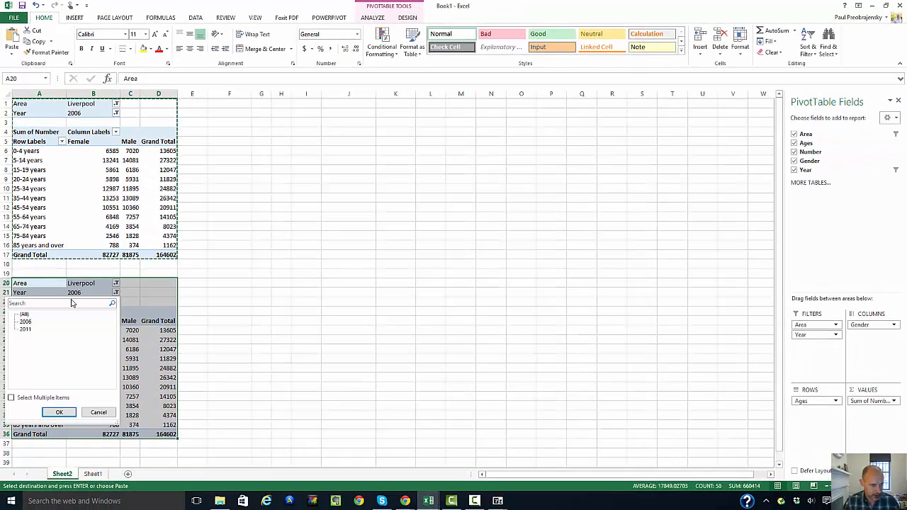
{"action": "left_click", "coordinate": [25, 329]}
{"action": "left_click", "coordinate": [59, 412]}
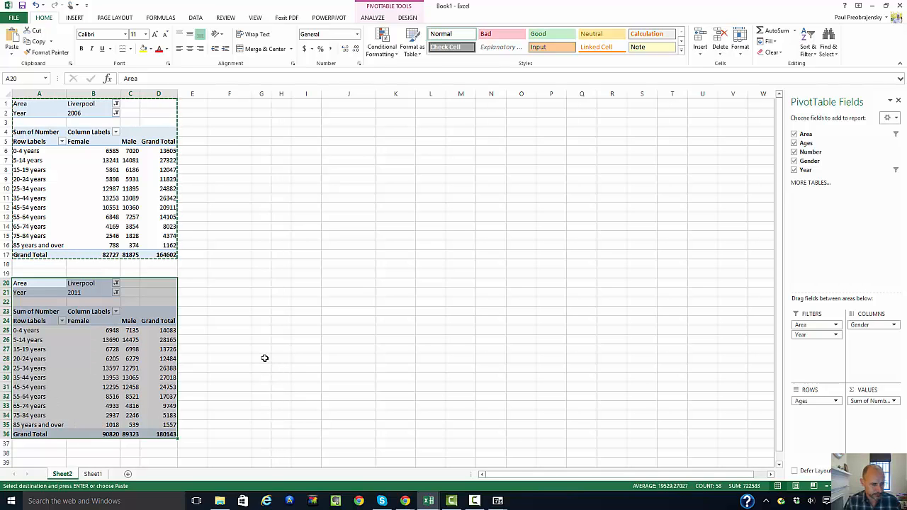
- Copy the 2006 PivotTable figures in A6:C16 and paste them as values at F6
{"action": "left_click", "coordinate": [144, 264]}
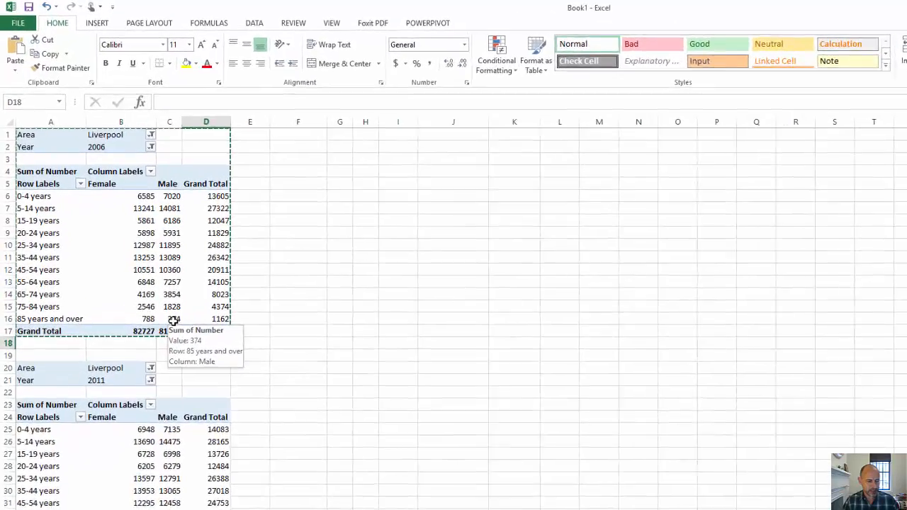
{"action": "left_click_drag", "start_coordinate": [140, 260], "coordinate": [39, 165]}
{"action": "left_click_drag", "start_coordinate": [56, 235], "coordinate": [55, 226]}
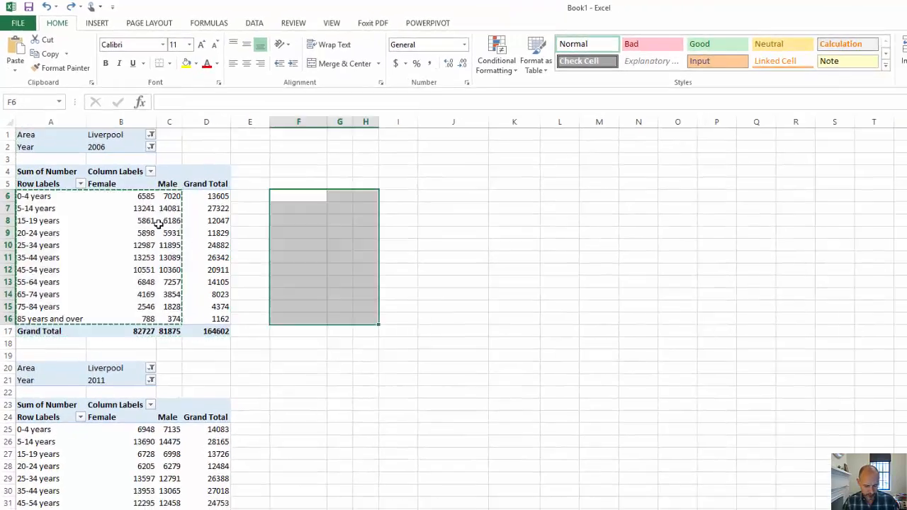
{"action": "left_click_drag", "start_coordinate": [43, 226], "coordinate": [193, 367]}
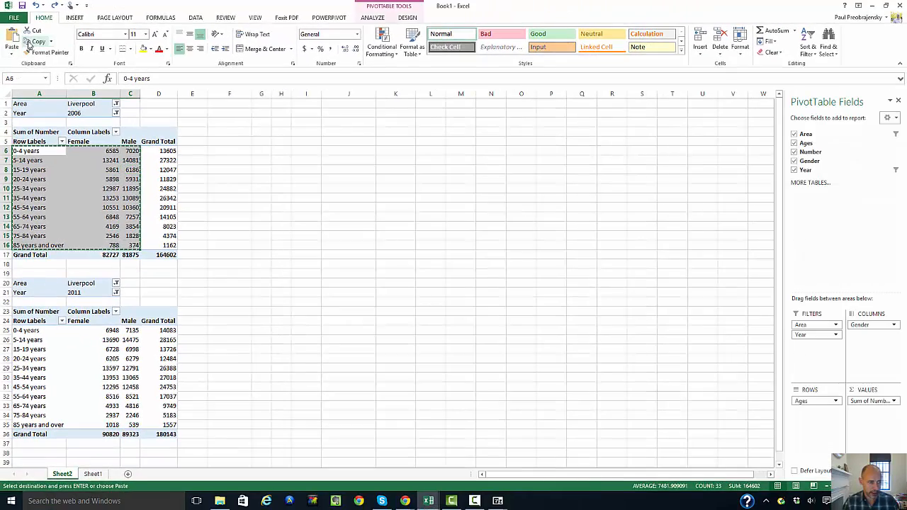
{"action": "left_click", "coordinate": [224, 150]}
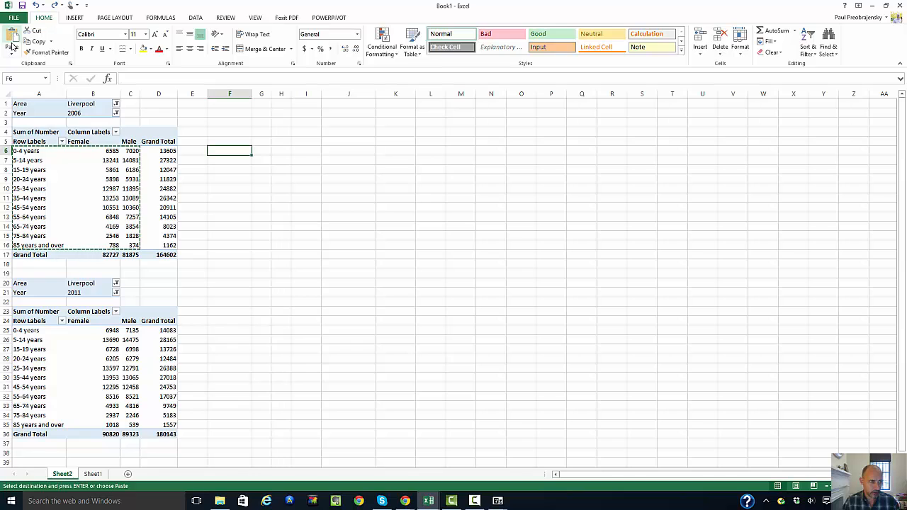
{"action": "left_click", "coordinate": [12, 54]}
{"action": "left_click", "coordinate": [23, 117]}
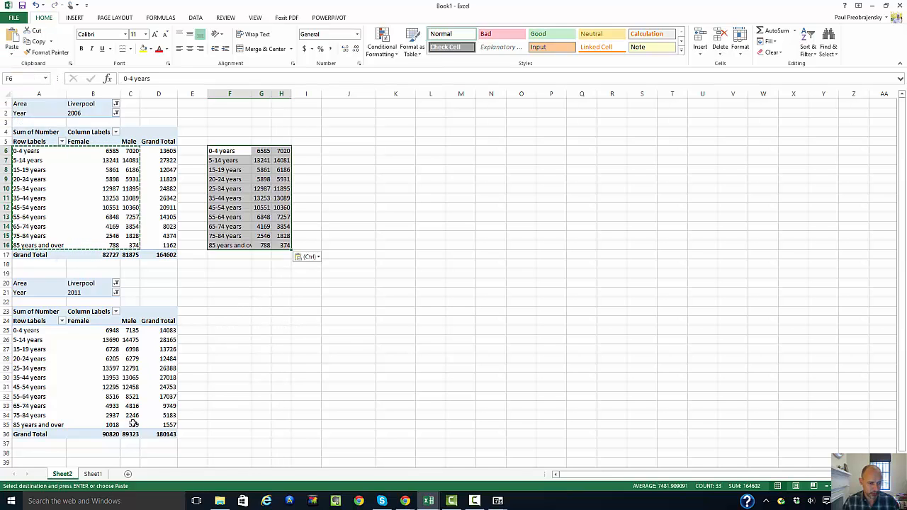
- Copy the 2011 PivotTable figures in A25:C35 and paste them as values at F25
{"action": "left_click_drag", "start_coordinate": [132, 424], "coordinate": [32, 330]}
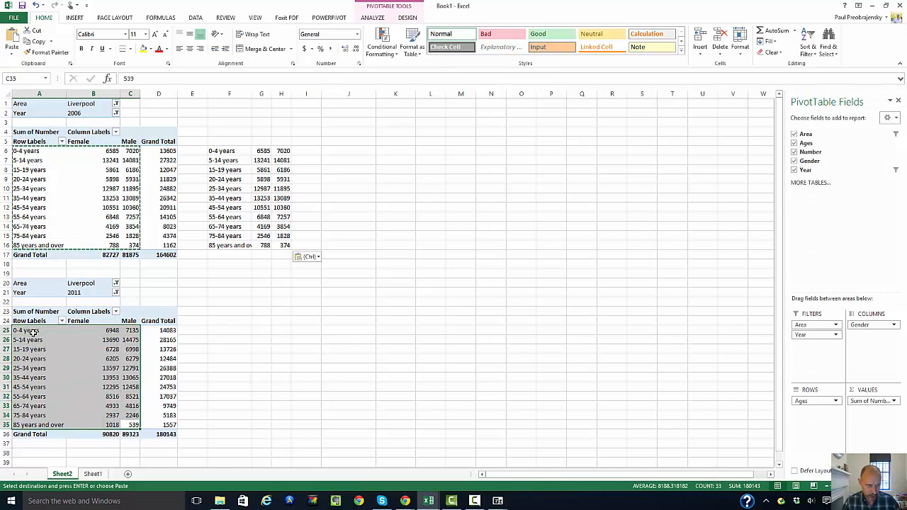
{"action": "key", "text": "ctrl"}
{"action": "left_click", "coordinate": [34, 44]}
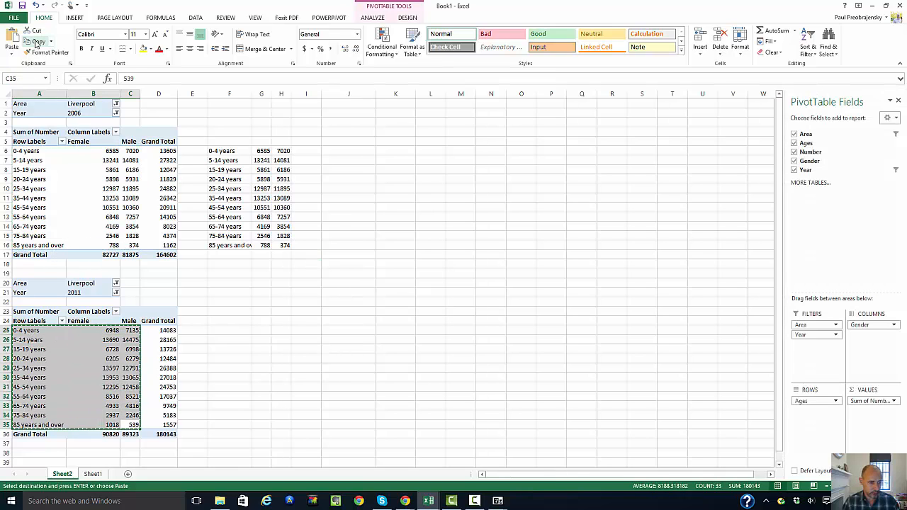
{"action": "left_click", "coordinate": [241, 329]}
{"action": "left_click", "coordinate": [12, 54]}
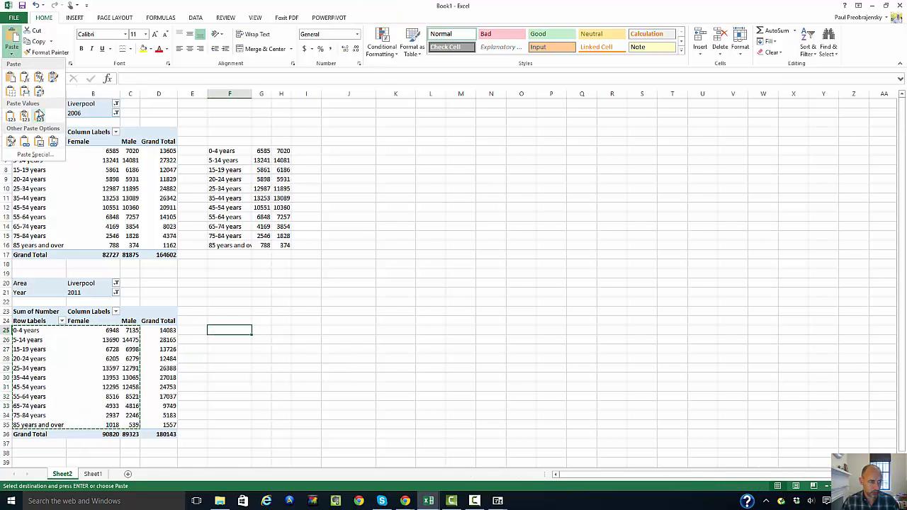
{"action": "left_click", "coordinate": [14, 117]}
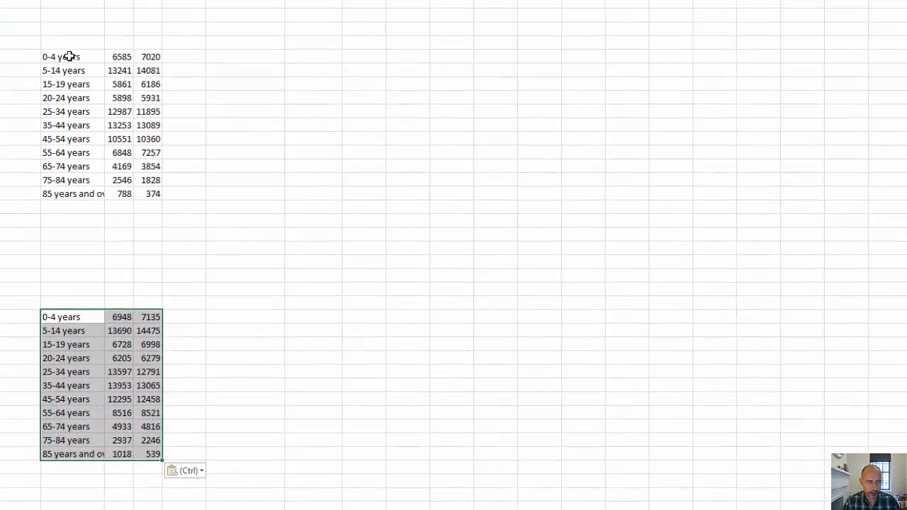
- Paste the copied age and sex figures over the block at F6 and into a new block at J6
{"action": "left_click_drag", "start_coordinate": [160, 110], "coordinate": [180, 223]}
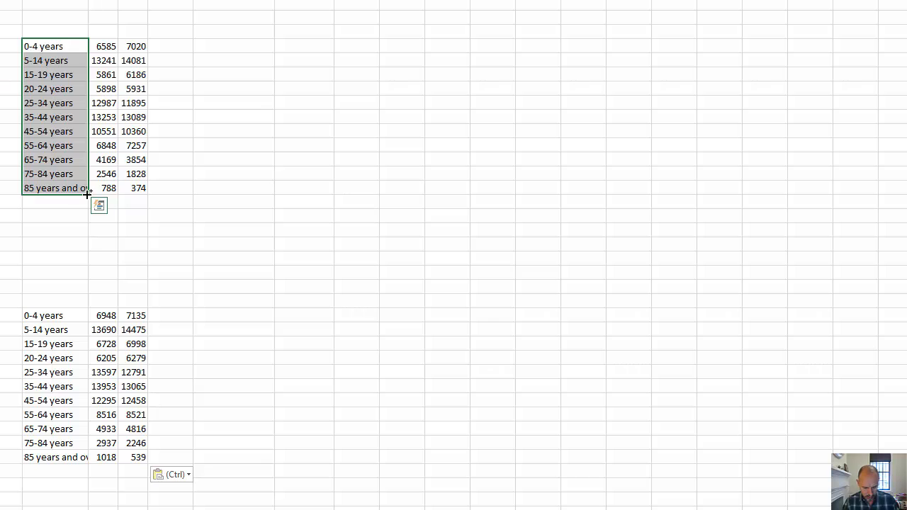
{"action": "key", "text": "ctrl+v"}
{"action": "left_click", "coordinate": [250, 46]}
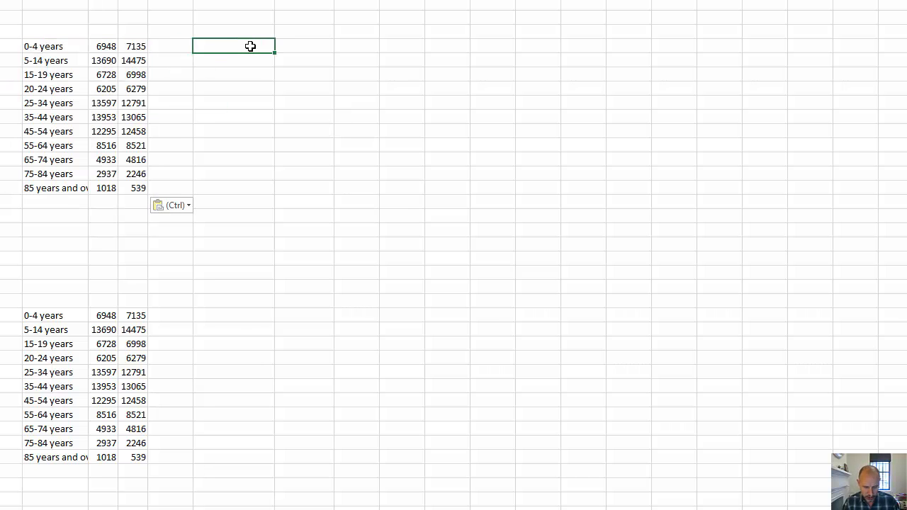
{"action": "key", "text": "ctrl+v"}
- Clear the male figures in L6:L16 of the new block, keeping its age labels and female figures
{"action": "left_click", "coordinate": [353, 46]}
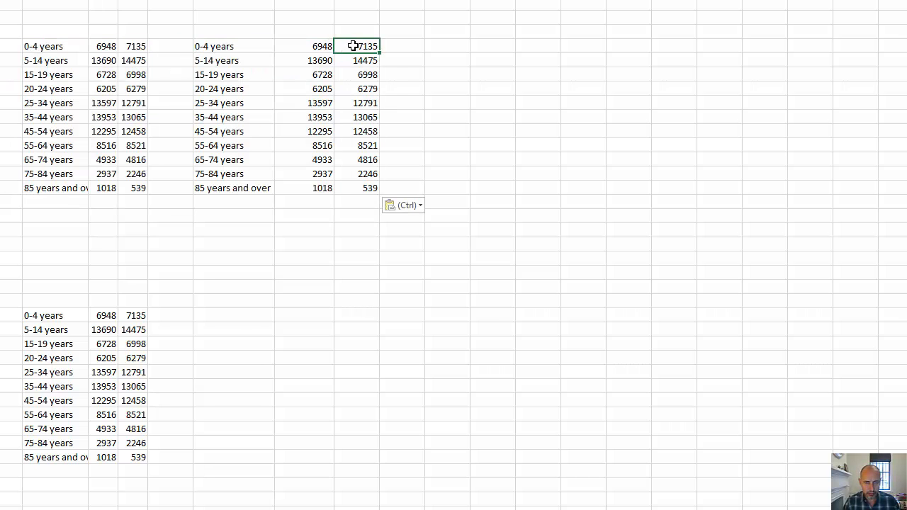
{"action": "left_click", "coordinate": [310, 51]}
{"action": "left_click_drag", "start_coordinate": [348, 46], "coordinate": [357, 186]}
{"action": "key", "text": "Delete"}
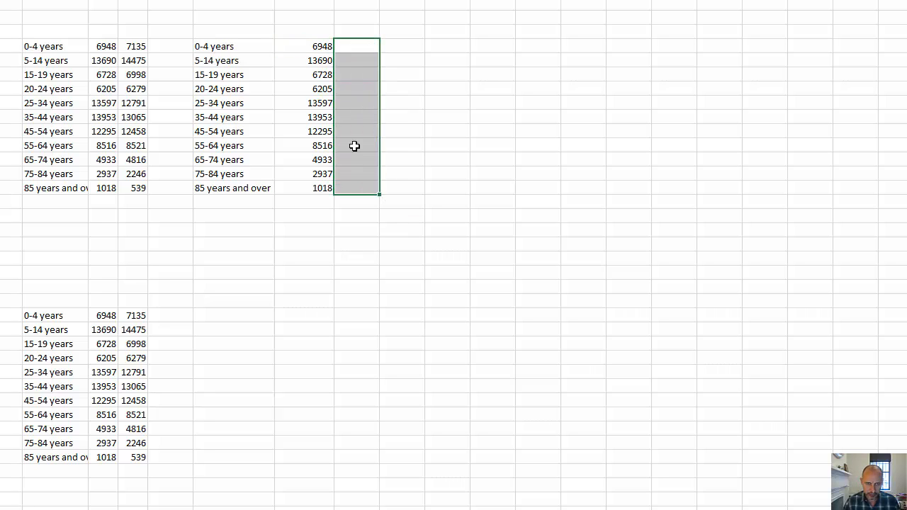
- Add the column headings "Female 2006" in K5 and "Male 2006" in L5
{"action": "left_click", "coordinate": [305, 30]}
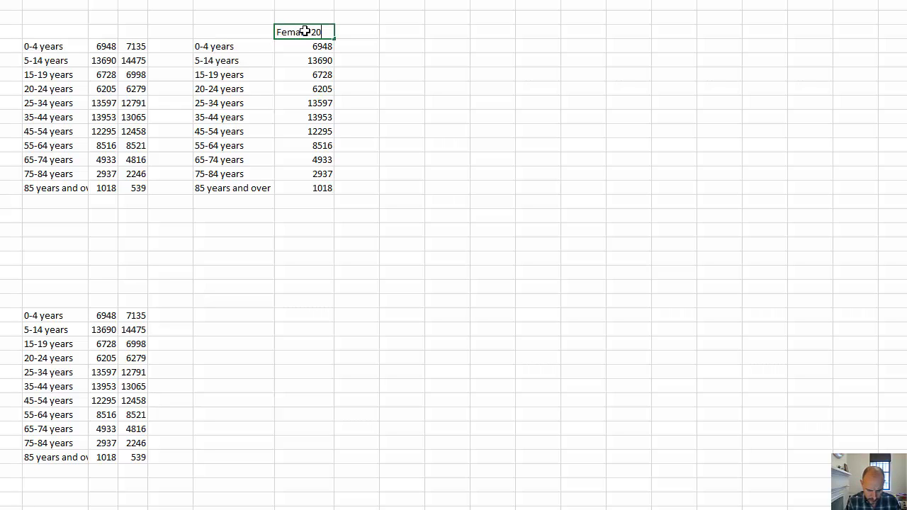
{"action": "key", "text": "Tab"}
{"action": "key", "text": "Tab"}
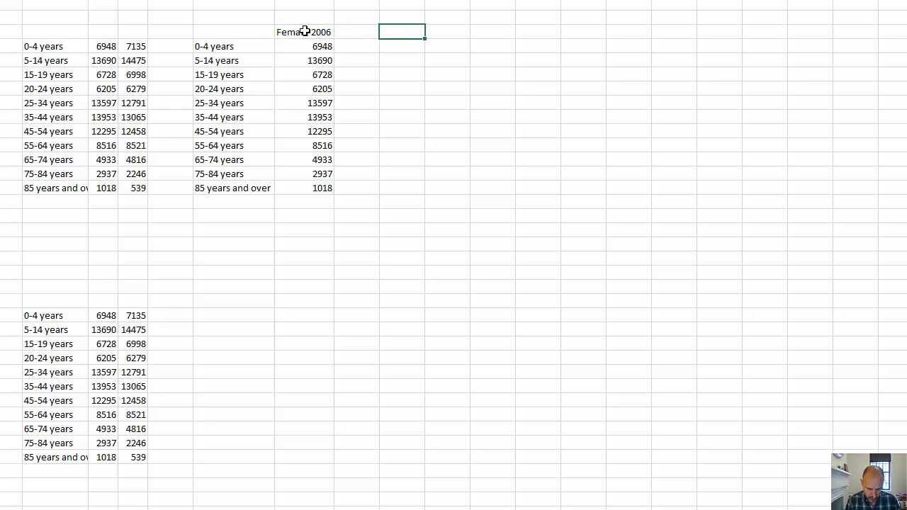
{"action": "key", "text": "Left"}
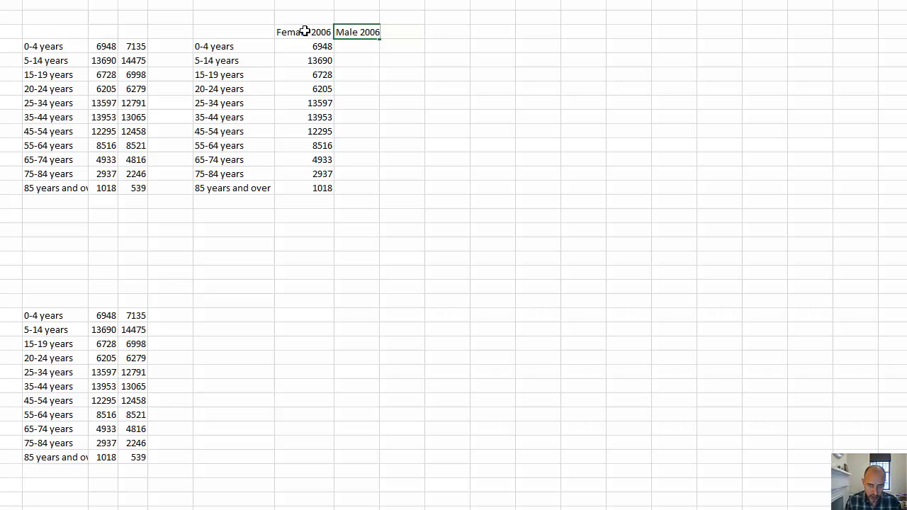
{"action": "key", "text": "Return"}
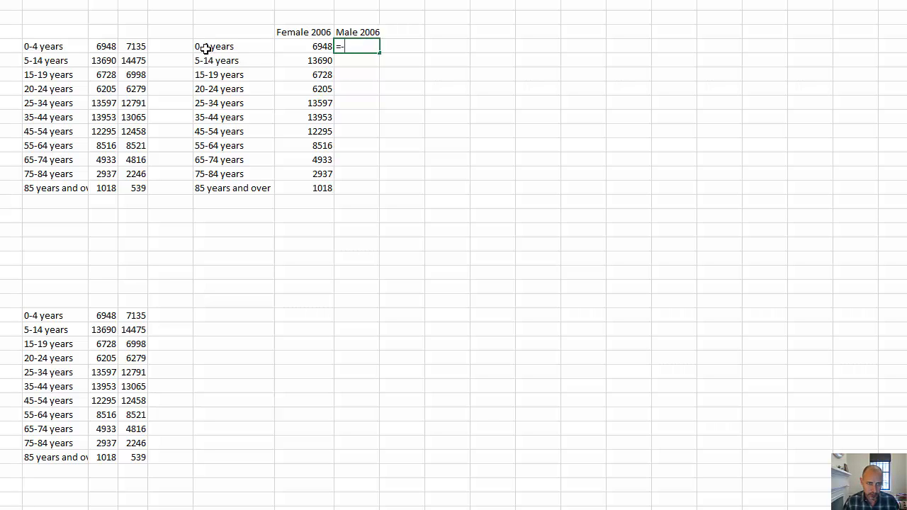
- Fill the Male 2006 column L6:L16 with the negated male figures from column H, starting with =-H6
{"action": "left_click", "coordinate": [135, 45]}
{"action": "key", "text": "Return"}
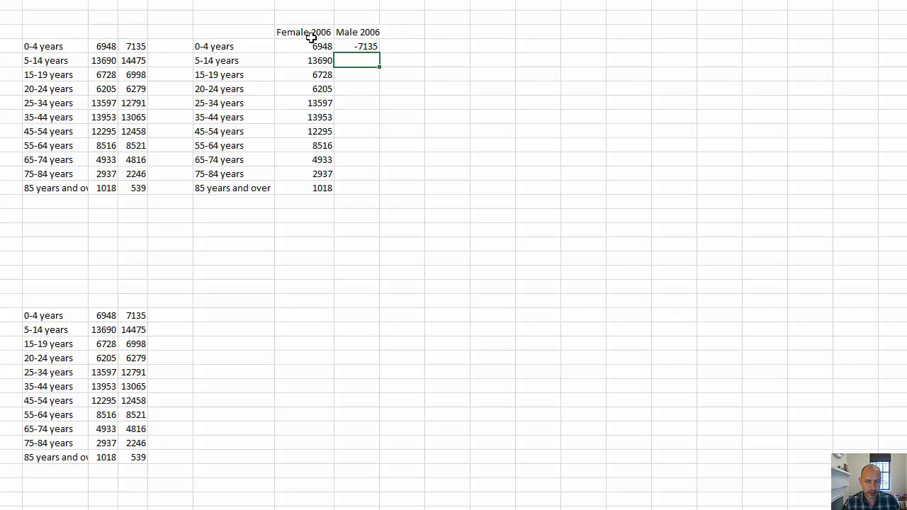
{"action": "left_click", "coordinate": [369, 46]}
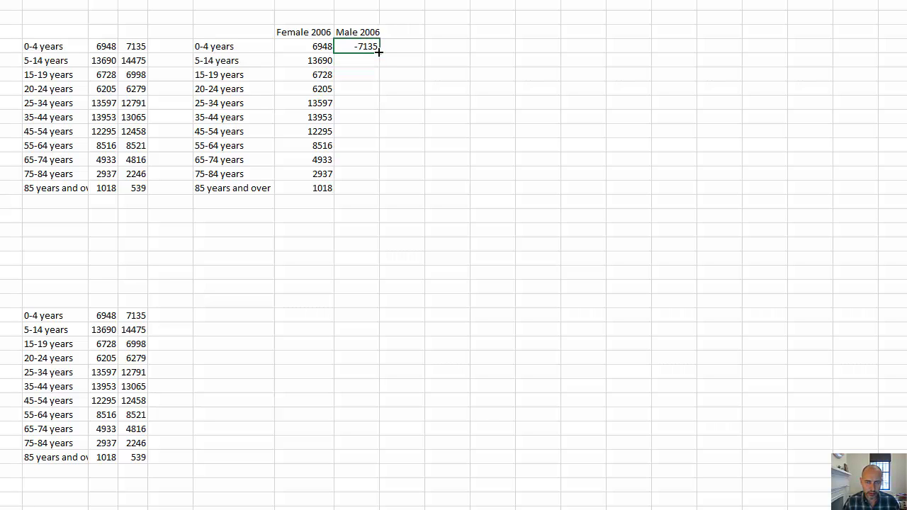
{"action": "left_click_drag", "start_coordinate": [379, 54], "coordinate": [385, 190]}
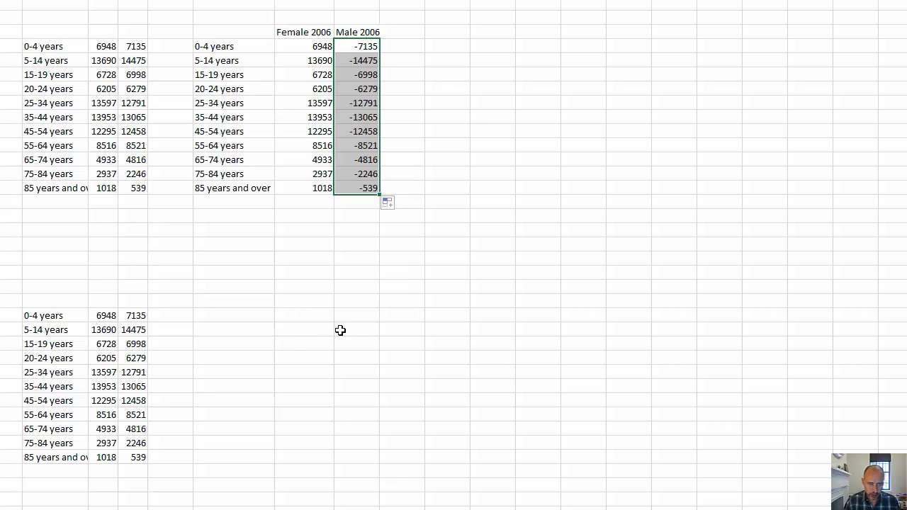
- Copy the 2011 block F25:H35 to J25 and clear the male figures in L25:L35 of the copy
{"action": "left_click_drag", "start_coordinate": [51, 320], "coordinate": [126, 454]}
{"action": "key", "text": "ctrl+c"}
{"action": "left_click", "coordinate": [253, 313]}
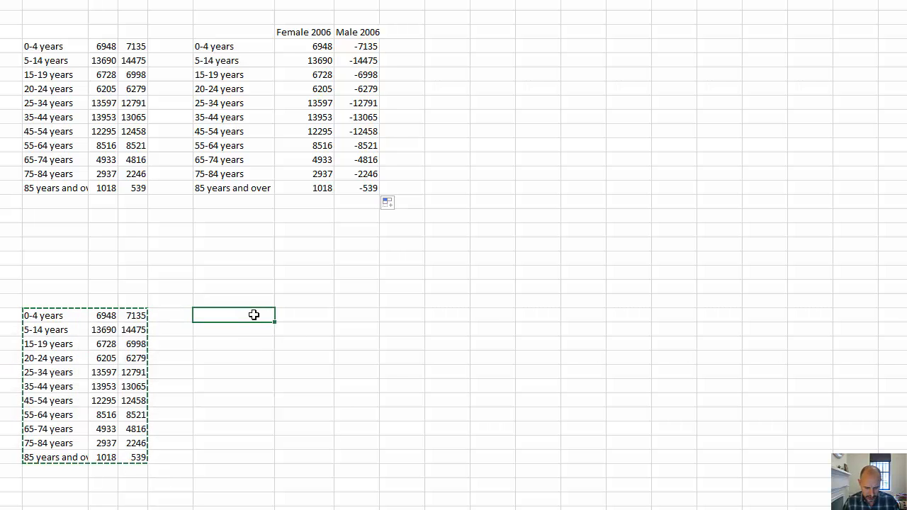
{"action": "key", "text": "ctrl+v"}
{"action": "left_click_drag", "start_coordinate": [363, 315], "coordinate": [357, 457]}
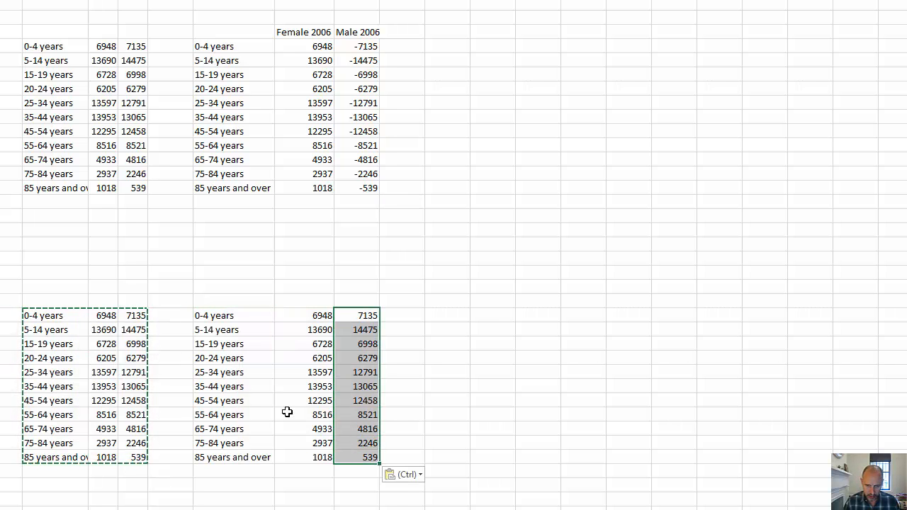
{"action": "key", "text": "Delete"}
- Add the column headings "Females 2011" in K24 and "Males 2011" in L24
{"action": "left_click", "coordinate": [327, 302]}
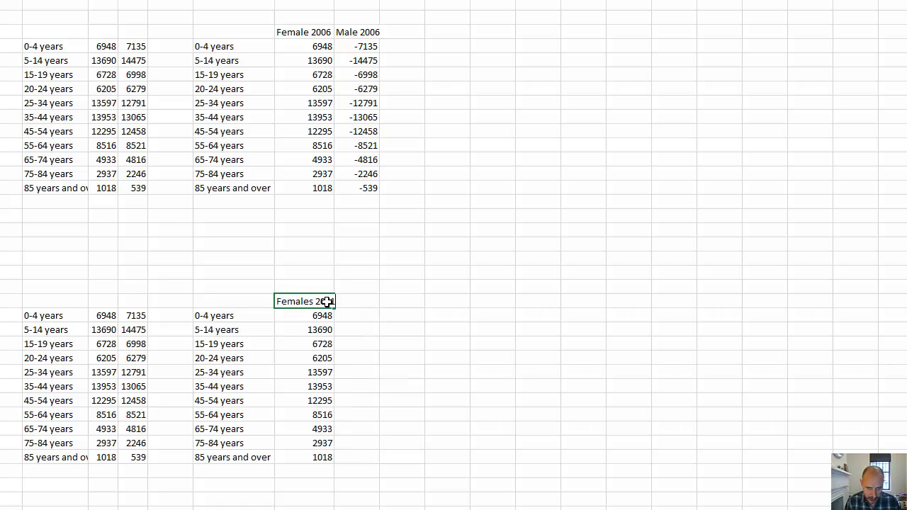
{"action": "key", "text": "Tab"}
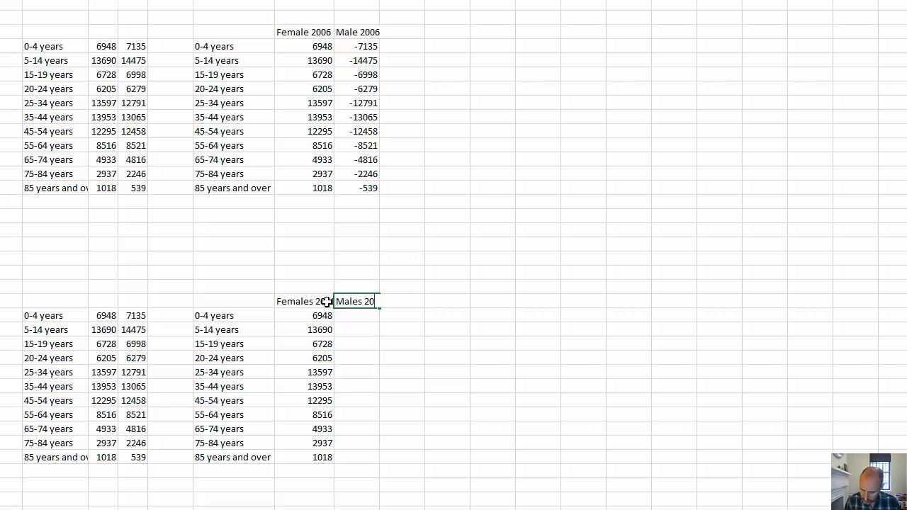
{"action": "key", "text": "Tab"}
- Enter =-H25 in L25 and fill it down to L35 to make the 2011 male figures negative
{"action": "left_click", "coordinate": [365, 315]}
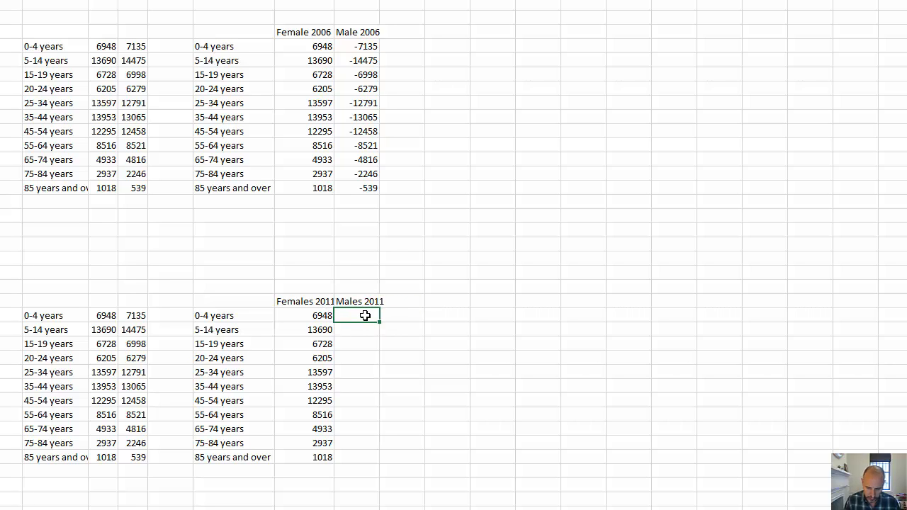
{"action": "type", "text": "=-"}
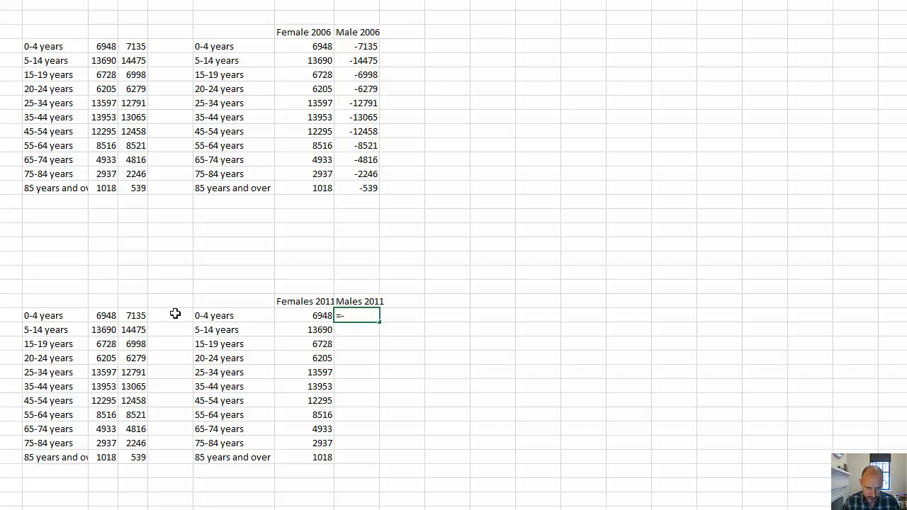
{"action": "left_click", "coordinate": [134, 315]}
{"action": "key", "text": "Return"}
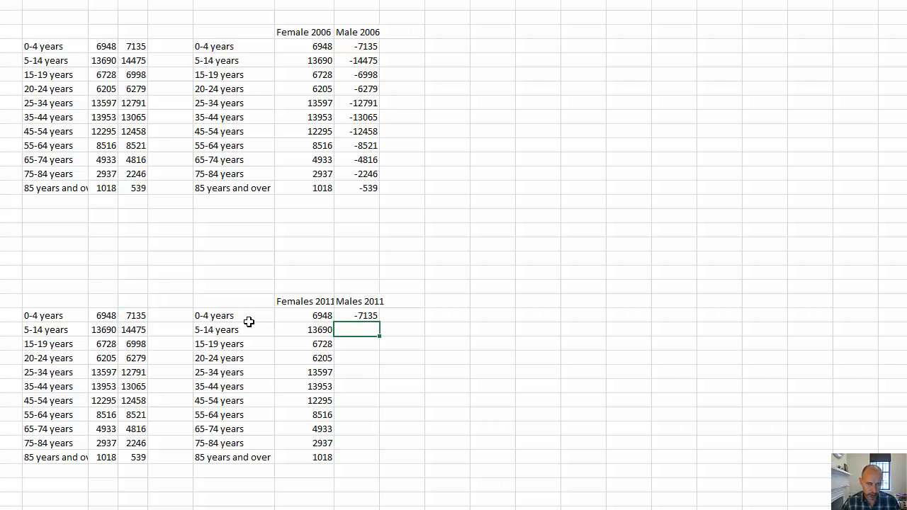
{"action": "left_click", "coordinate": [374, 316]}
{"action": "left_click_drag", "start_coordinate": [379, 322], "coordinate": [370, 461]}
{"action": "left_click", "coordinate": [432, 399]}
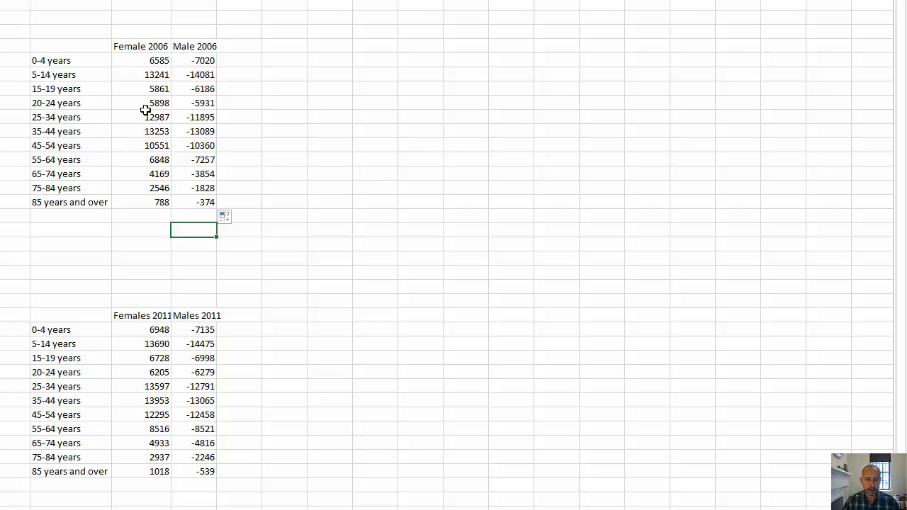
- Insert a 2-D clustered bar chart of the 2006 data in J5:L16, then move it beside the tables and enlarge it
{"action": "left_click_drag", "start_coordinate": [43, 47], "coordinate": [202, 201]}
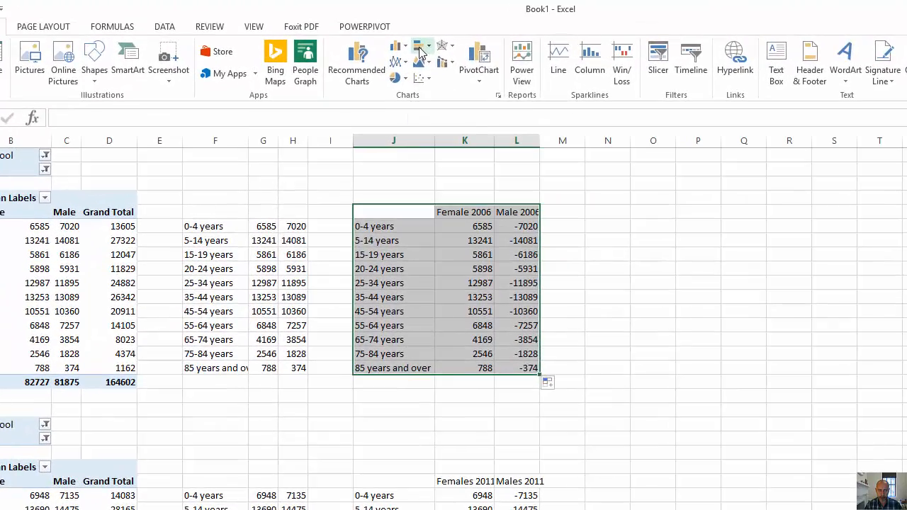
{"action": "left_click", "coordinate": [418, 48]}
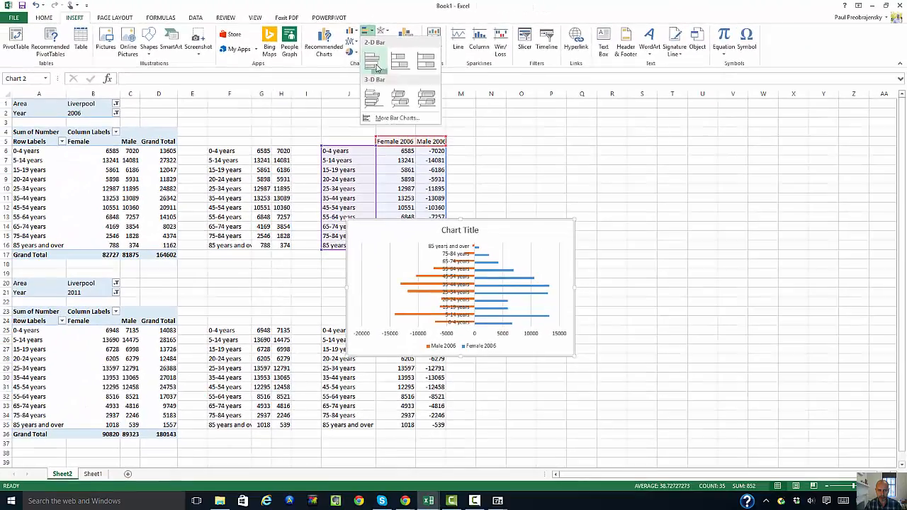
{"action": "left_click", "coordinate": [376, 67]}
{"action": "left_click_drag", "start_coordinate": [515, 235], "coordinate": [826, 121]}
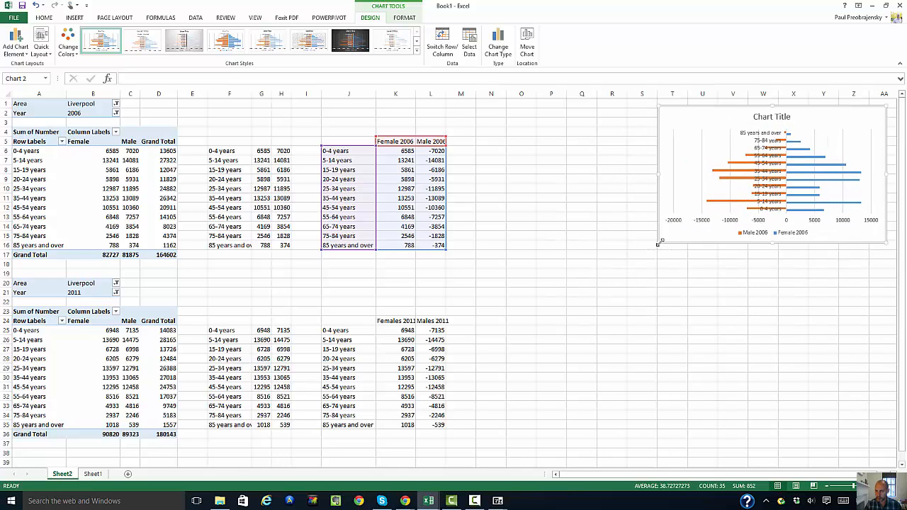
{"action": "left_click_drag", "start_coordinate": [657, 243], "coordinate": [453, 382]}
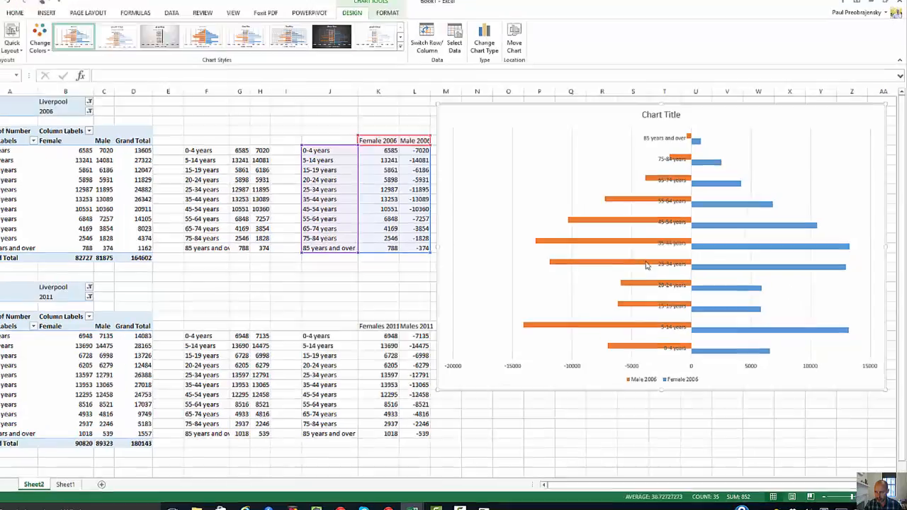
- Set the series overlap of the chart's Male 2006 bars to 100%
{"action": "mouse_move", "coordinate": [653, 263]}
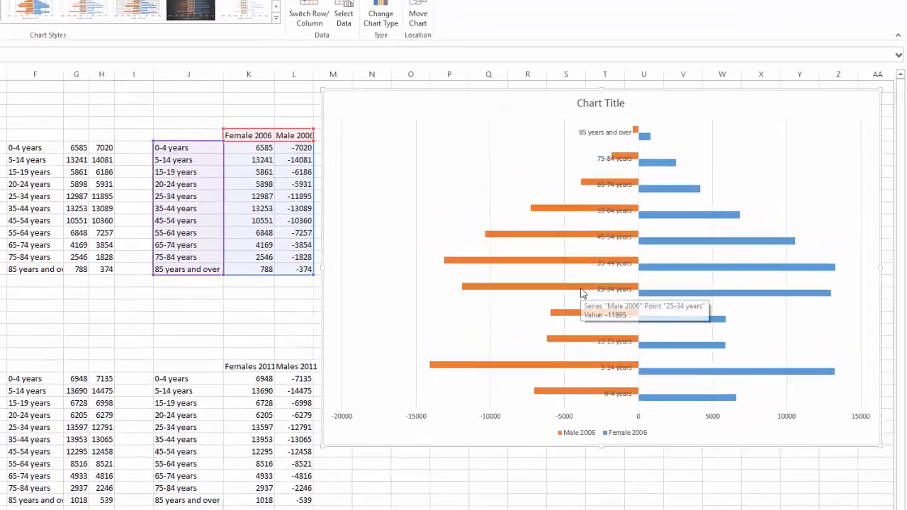
{"action": "left_click", "coordinate": [525, 306]}
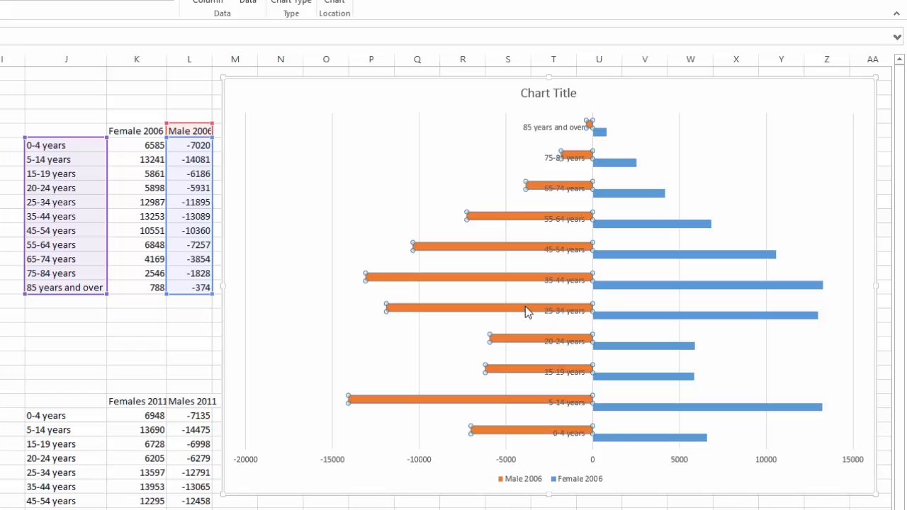
{"action": "right_click", "coordinate": [524, 306]}
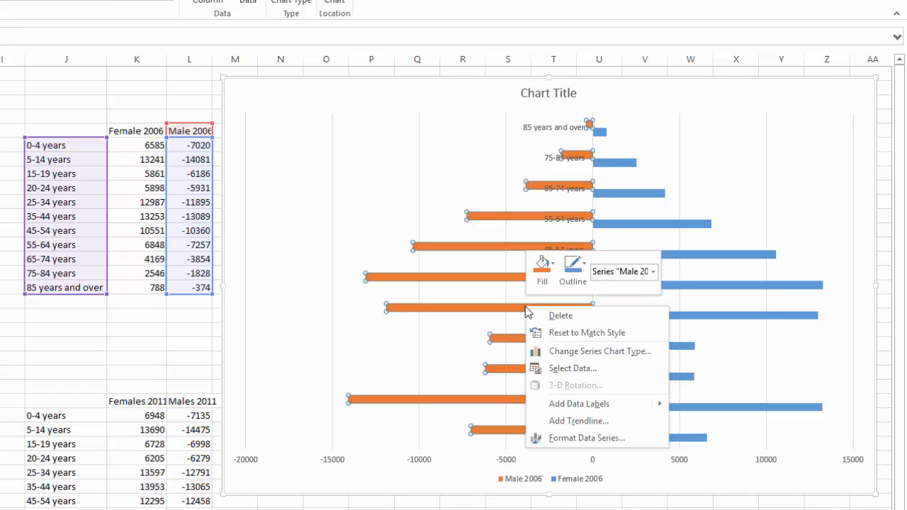
{"action": "left_click", "coordinate": [587, 438]}
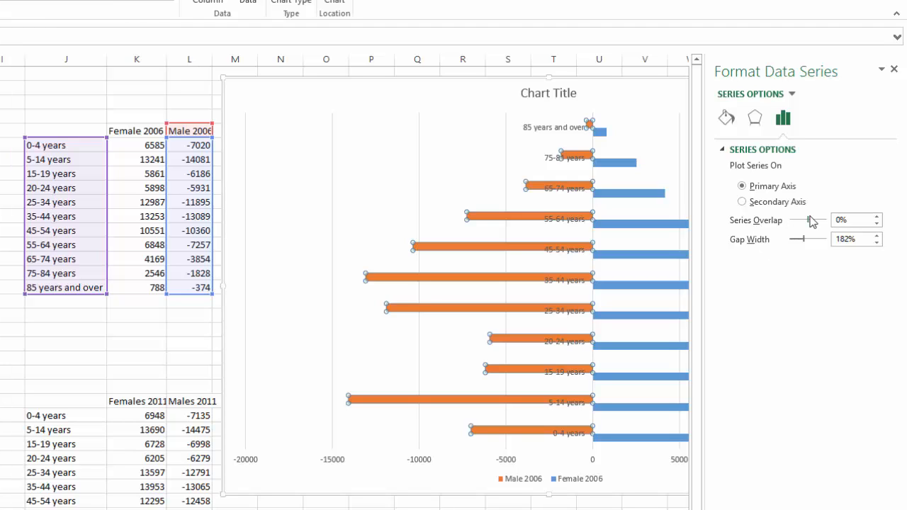
{"action": "left_click_drag", "start_coordinate": [810, 223], "coordinate": [833, 228]}
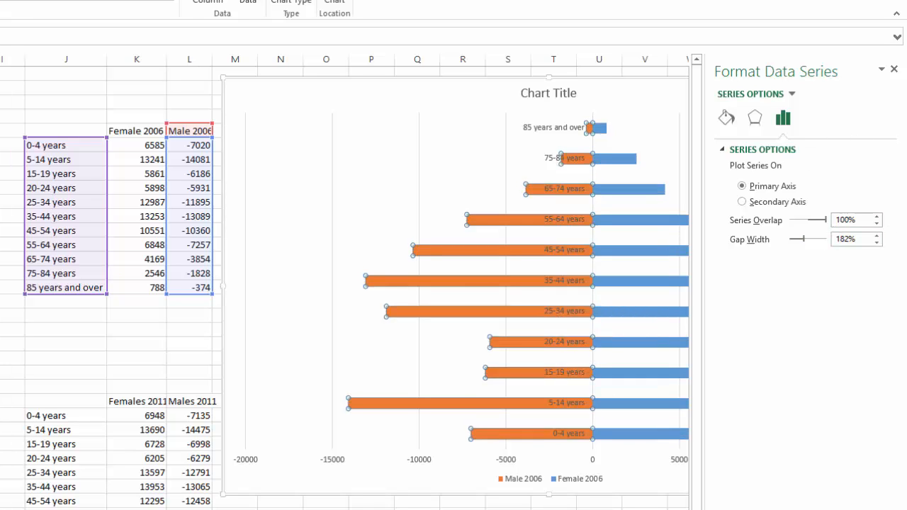
{"action": "left_click", "coordinate": [894, 69]}
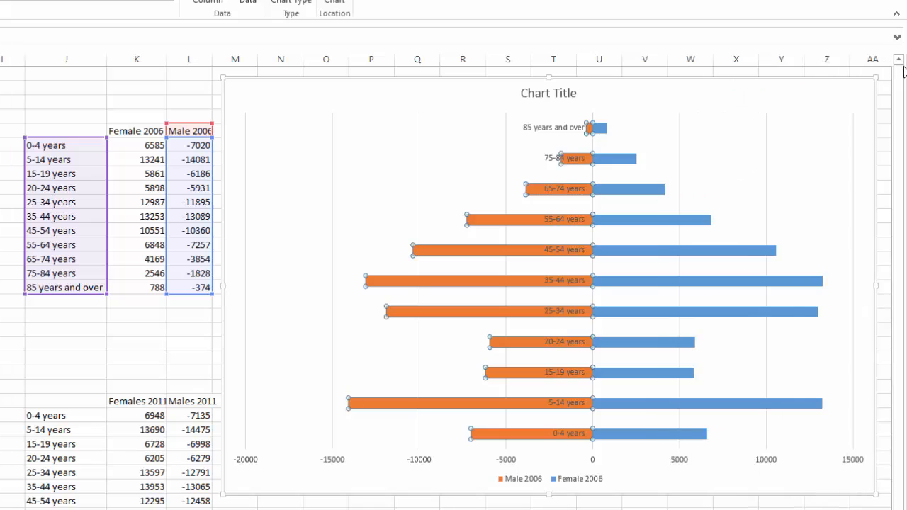
- Change the chart title to "Population Pyramid Liverpool 2006 and 2011"
{"action": "left_click", "coordinate": [570, 90]}
{"action": "triple_click", "coordinate": [527, 95]}
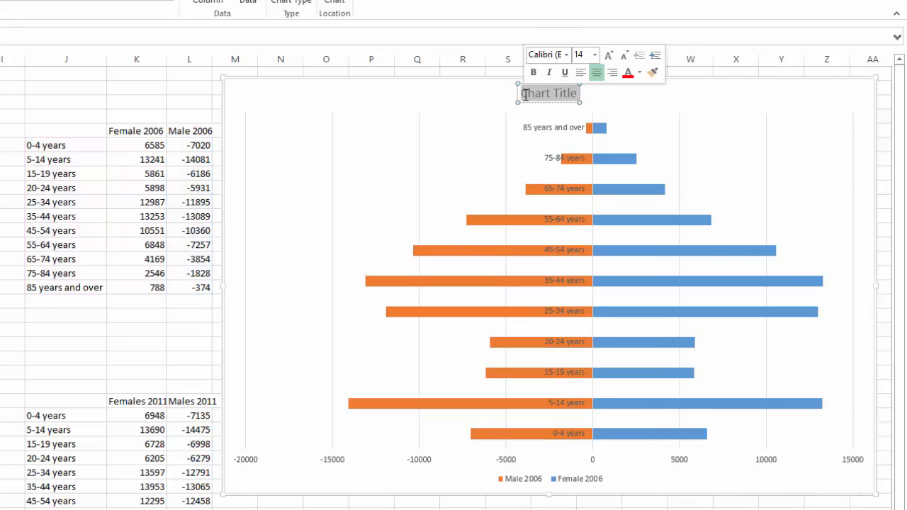
{"action": "type", "text": "Populati"}
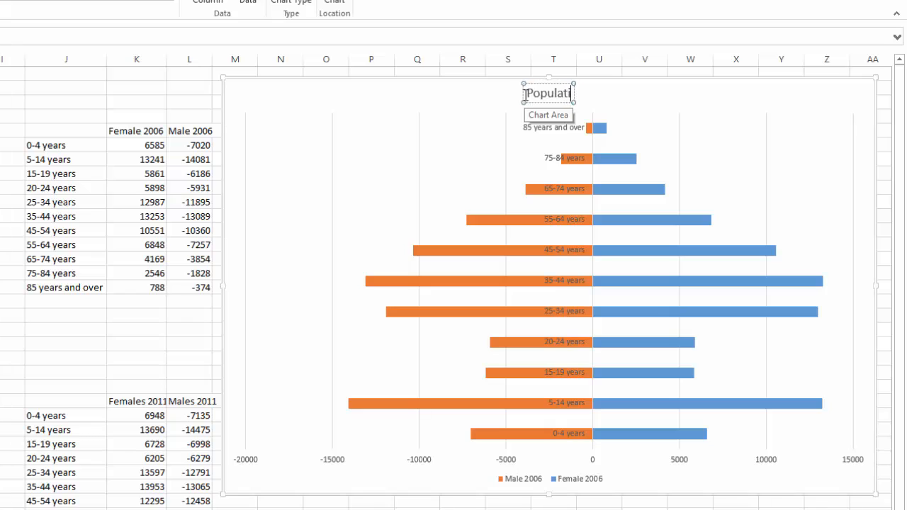
{"action": "type", "text": "on Pyrami"}
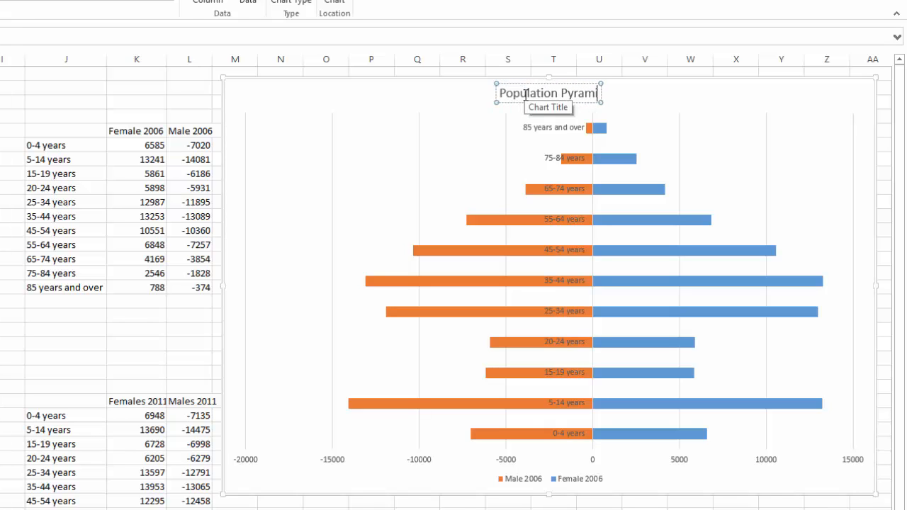
{"action": "type", "text": "d Liverpool"}
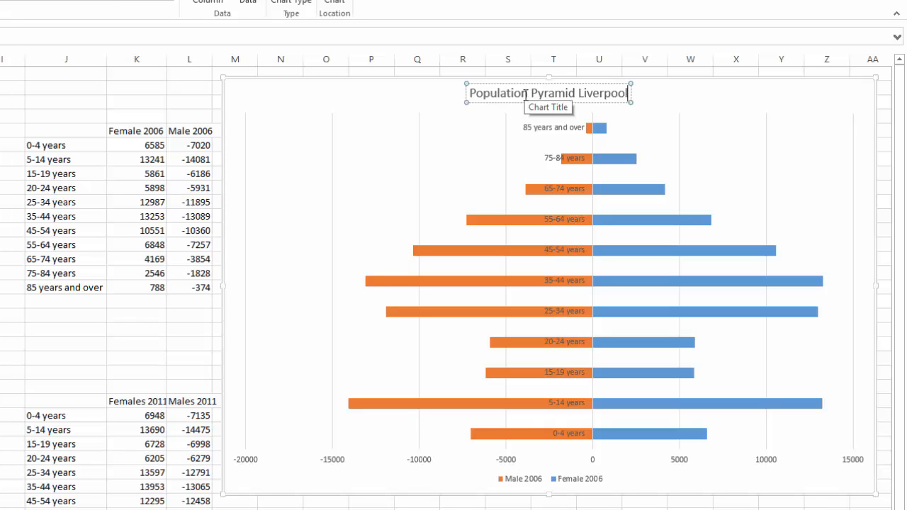
{"action": "type", "text": " 2006"}
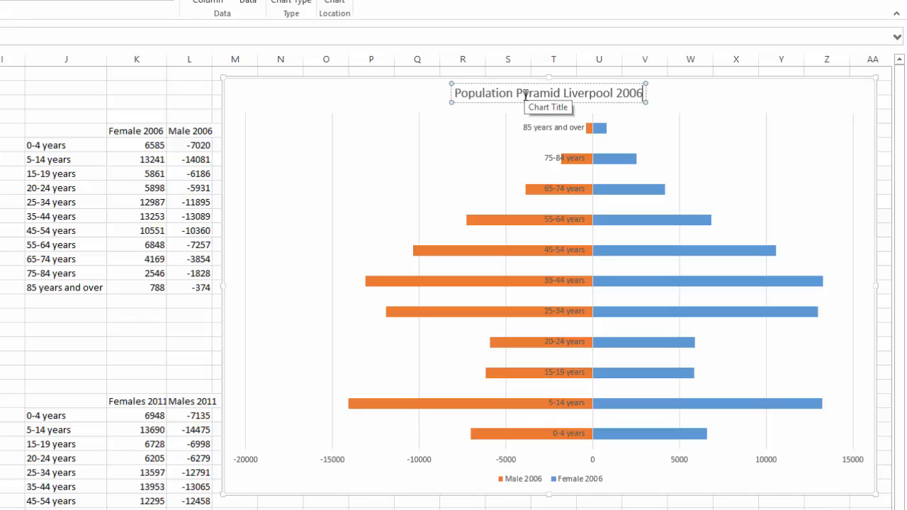
{"action": "type", "text": " a"}
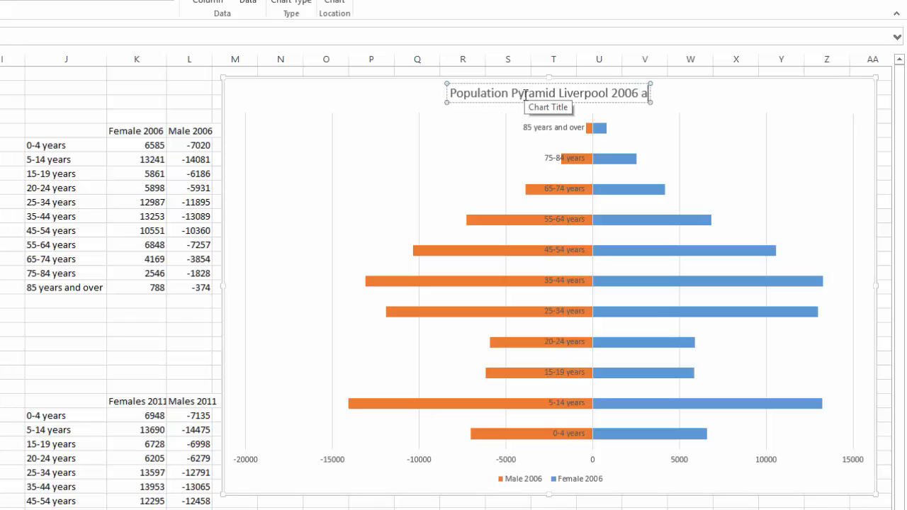
{"action": "type", "text": "nd 20"}
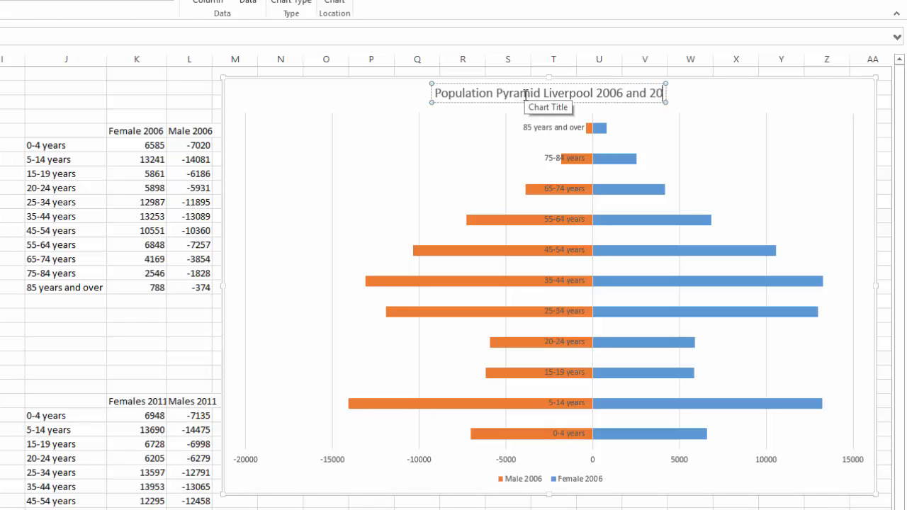
{"action": "type", "text": "11"}
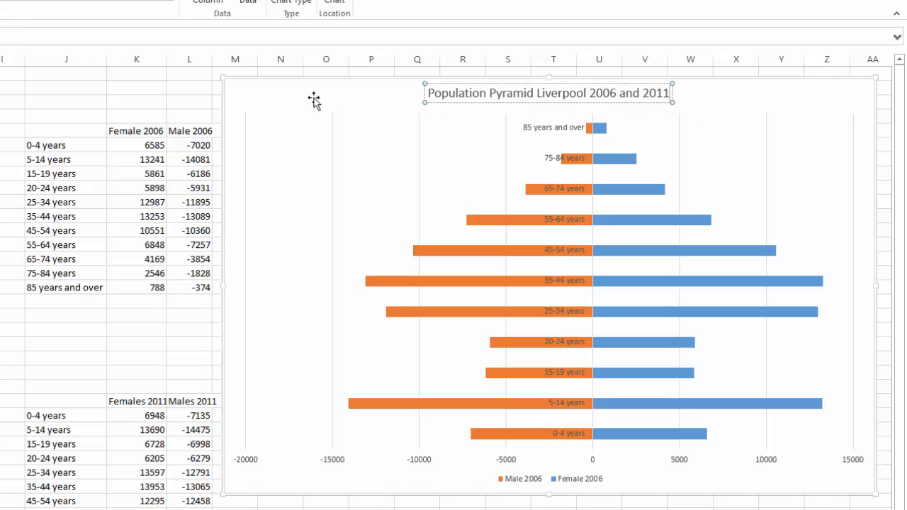
{"action": "left_click", "coordinate": [266, 87]}
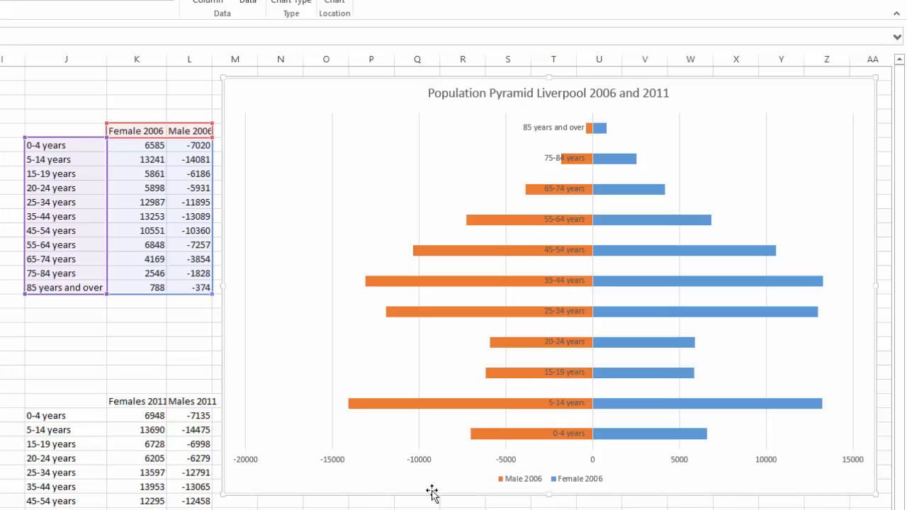
- Add a chart series named from K24 (Females 2011) with the values in K25:K35
{"action": "mouse_move", "coordinate": [380, 402]}
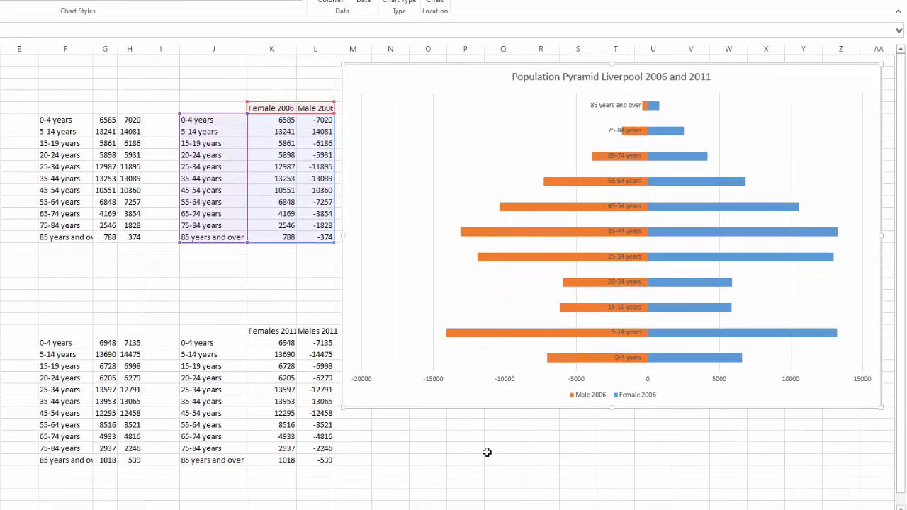
{"action": "right_click", "coordinate": [374, 79]}
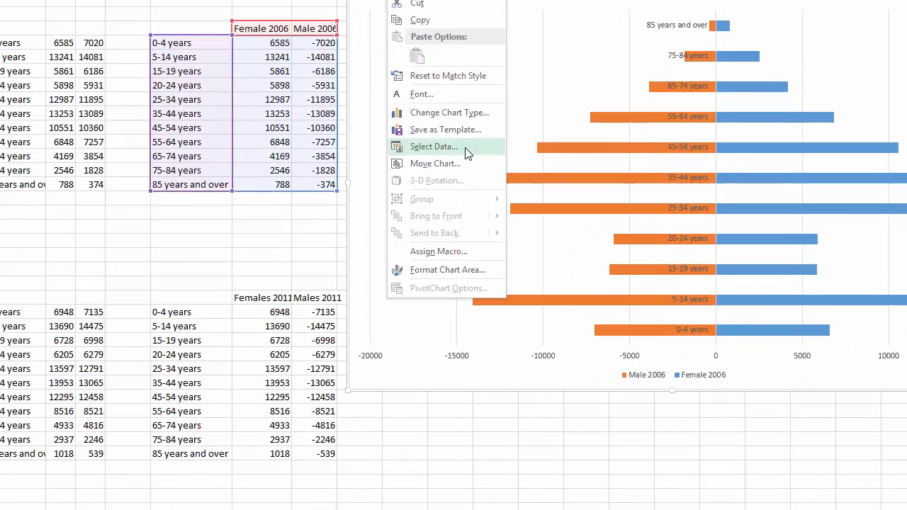
{"action": "left_click", "coordinate": [457, 176]}
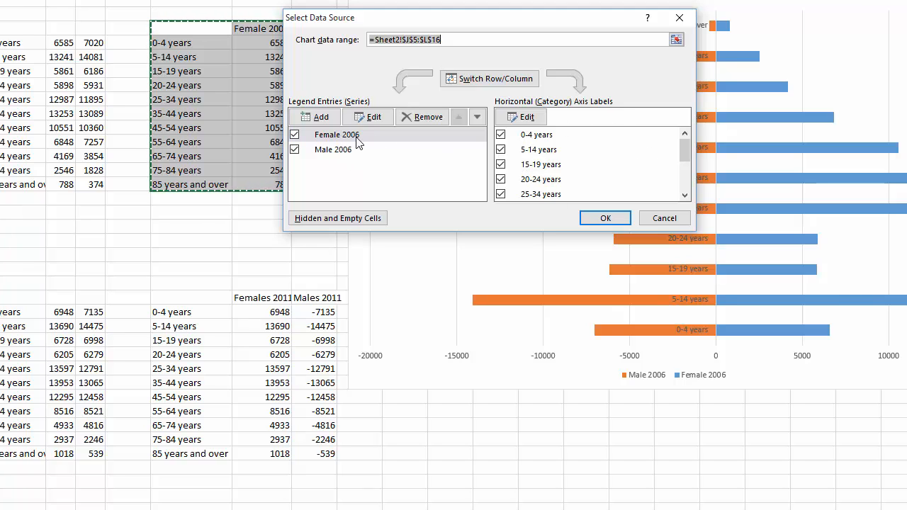
{"action": "left_click", "coordinate": [320, 118]}
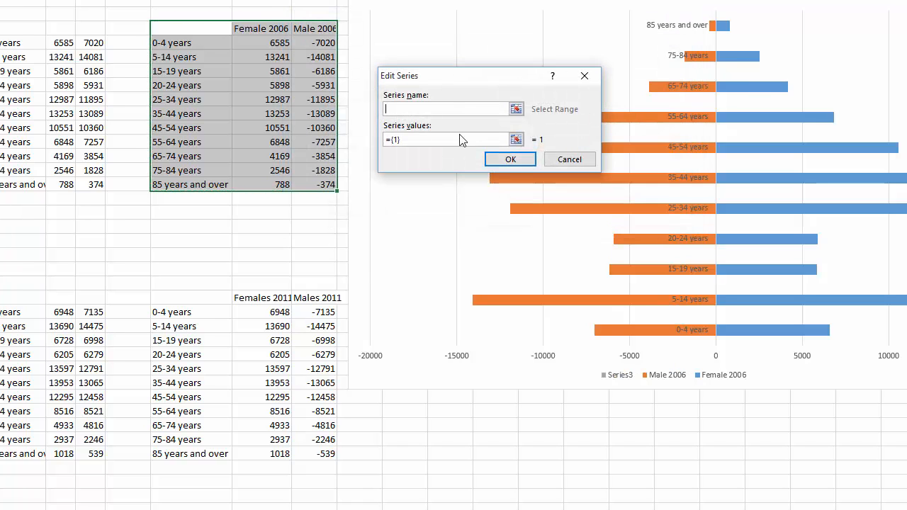
{"action": "left_click", "coordinate": [516, 109]}
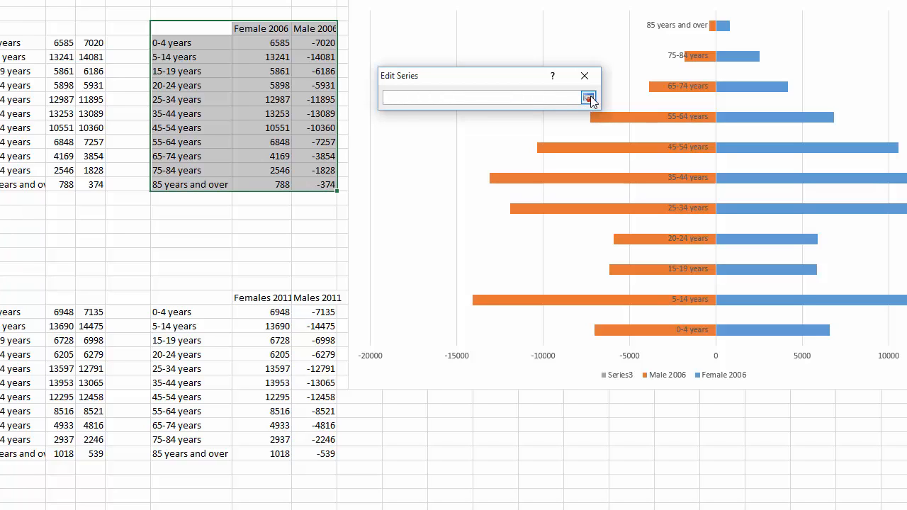
{"action": "left_click", "coordinate": [264, 296]}
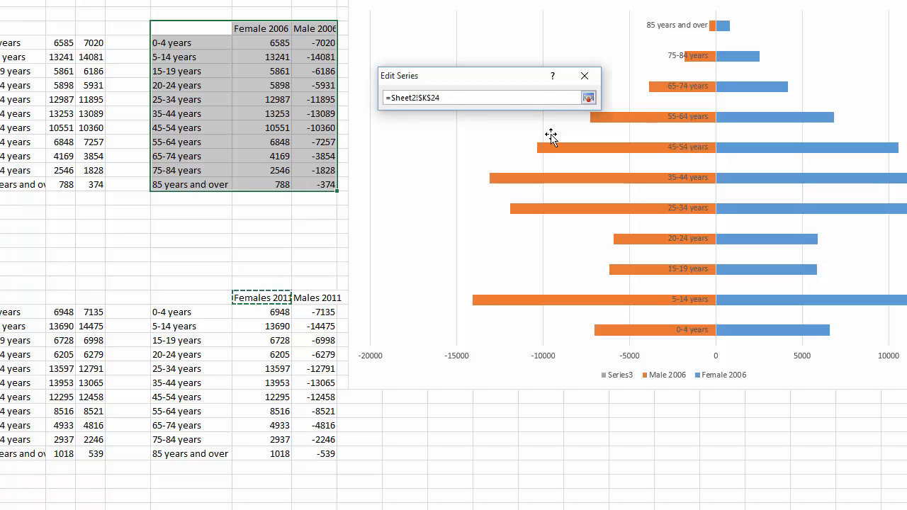
{"action": "left_click", "coordinate": [588, 98]}
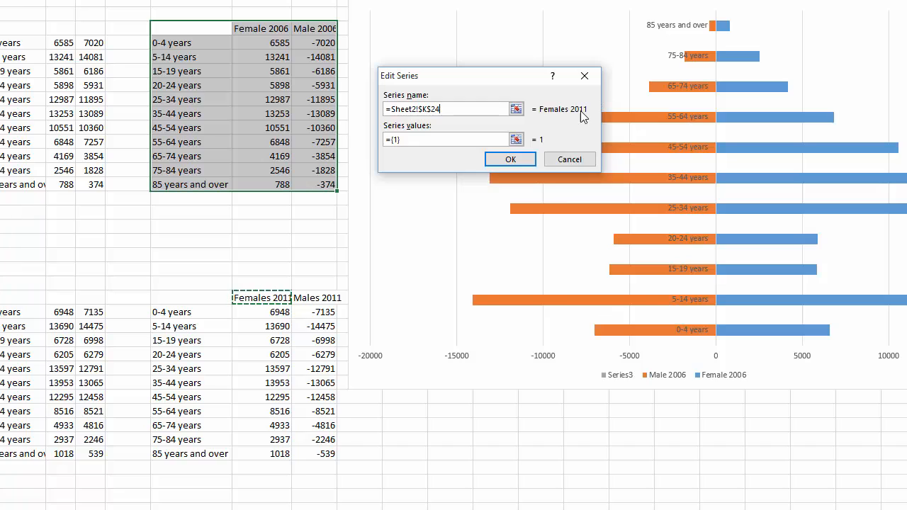
{"action": "left_click", "coordinate": [516, 140]}
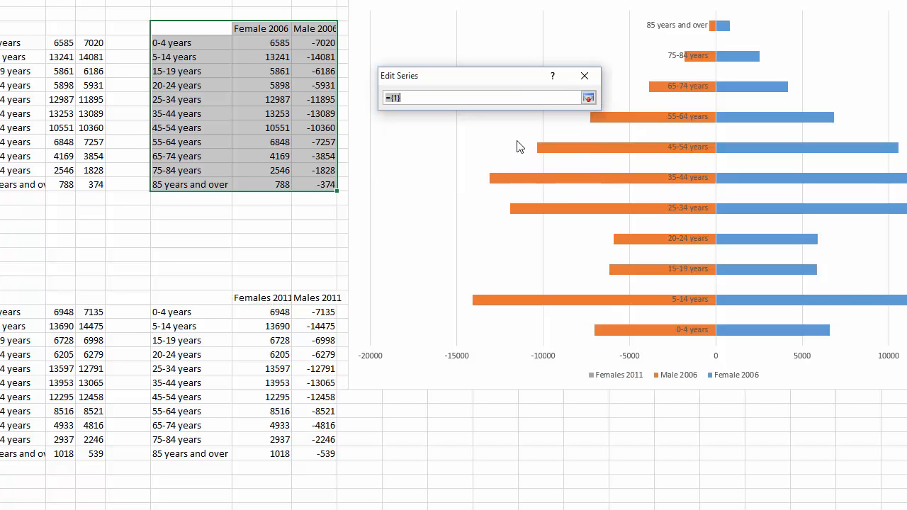
{"action": "left_click_drag", "start_coordinate": [248, 311], "coordinate": [276, 457]}
{"action": "left_click", "coordinate": [588, 98]}
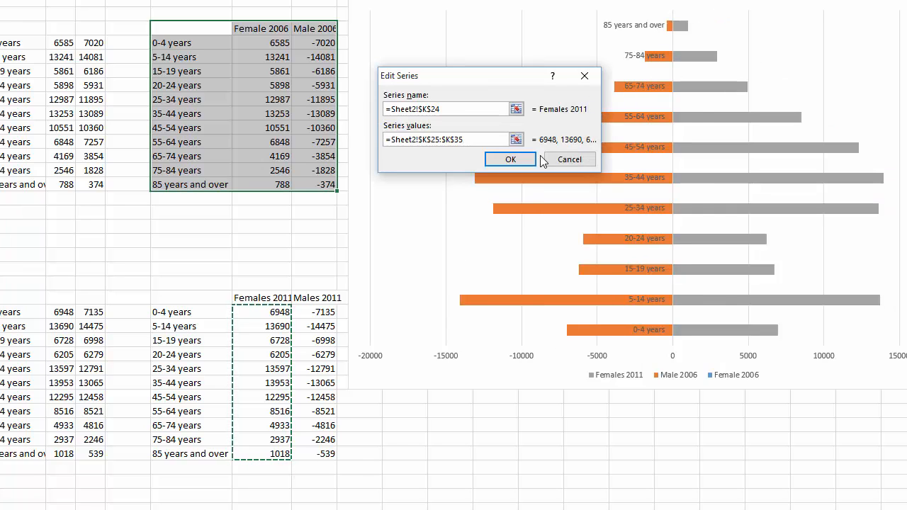
{"action": "left_click", "coordinate": [510, 159]}
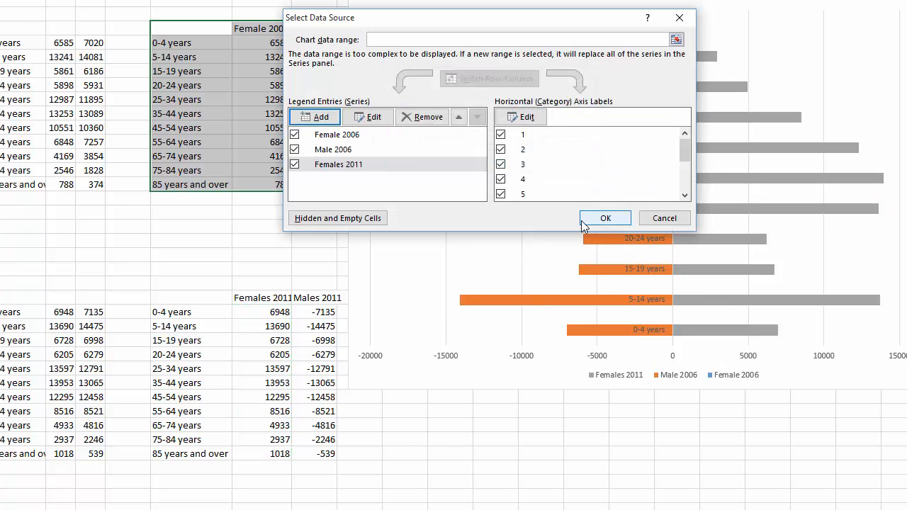
- Add a chart series named from L24 (Males 2011) with the values in L25:L35 and apply the data source changes
{"action": "left_click", "coordinate": [317, 117]}
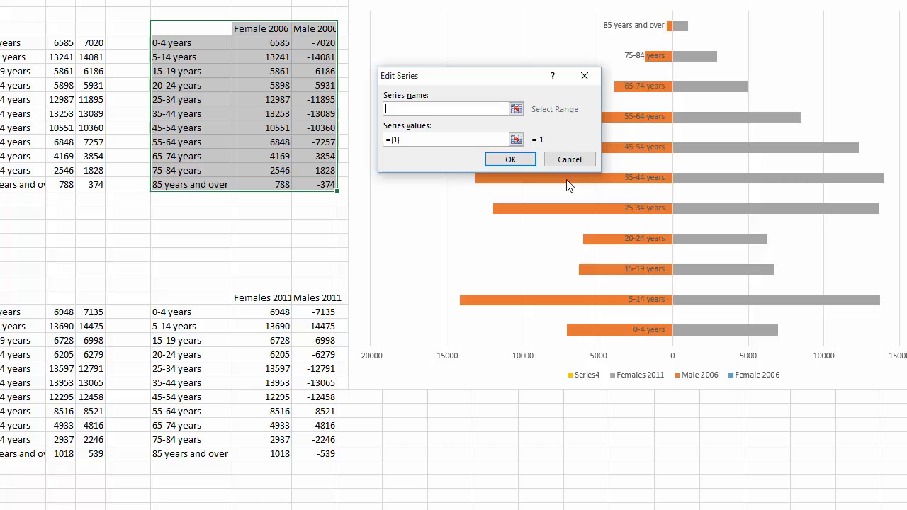
{"action": "left_click", "coordinate": [517, 110]}
{"action": "left_click", "coordinate": [319, 298]}
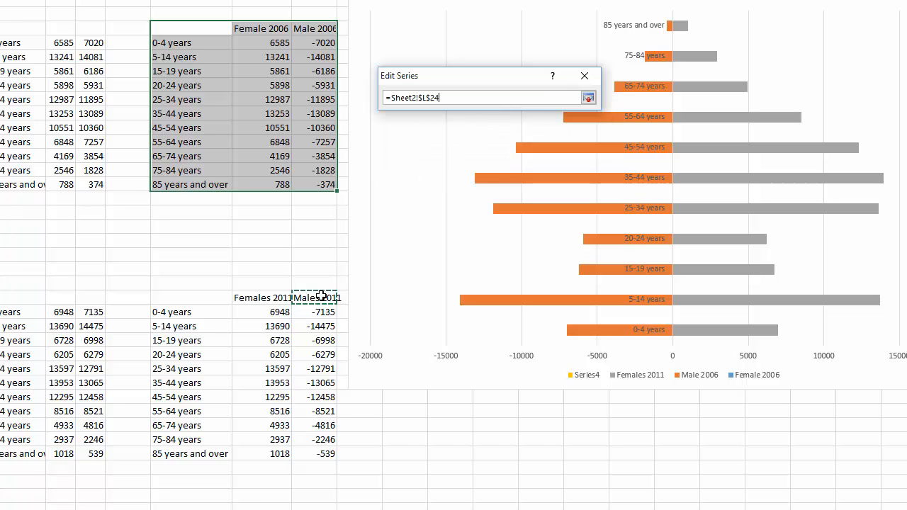
{"action": "left_click", "coordinate": [588, 98]}
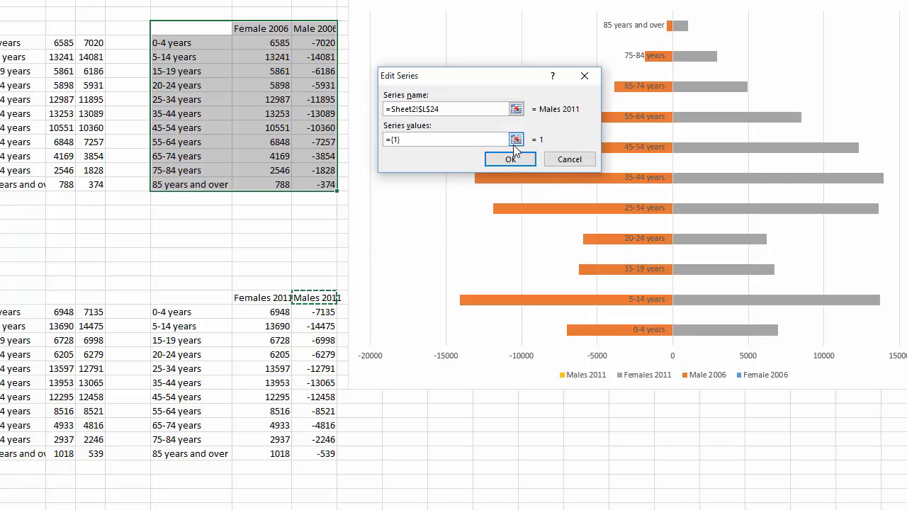
{"action": "left_click", "coordinate": [513, 145]}
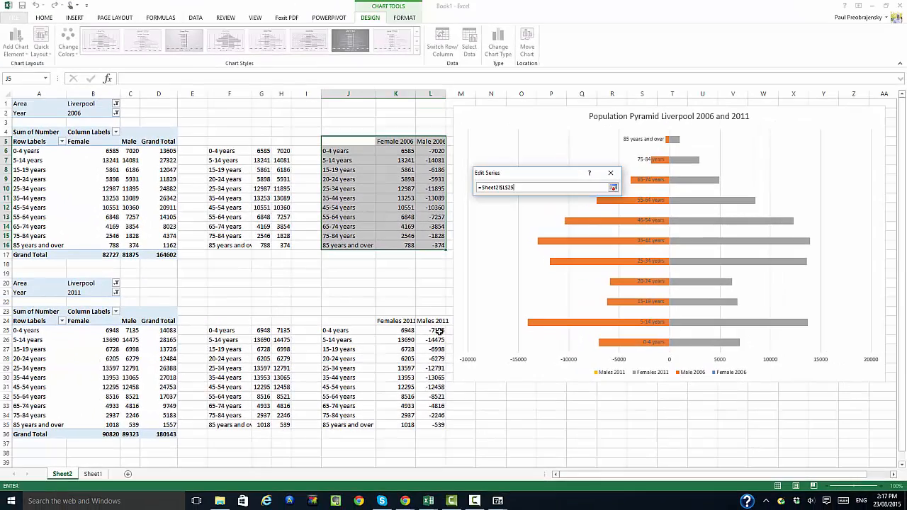
{"action": "left_click_drag", "start_coordinate": [399, 326], "coordinate": [399, 433]}
{"action": "left_click", "coordinate": [613, 189]}
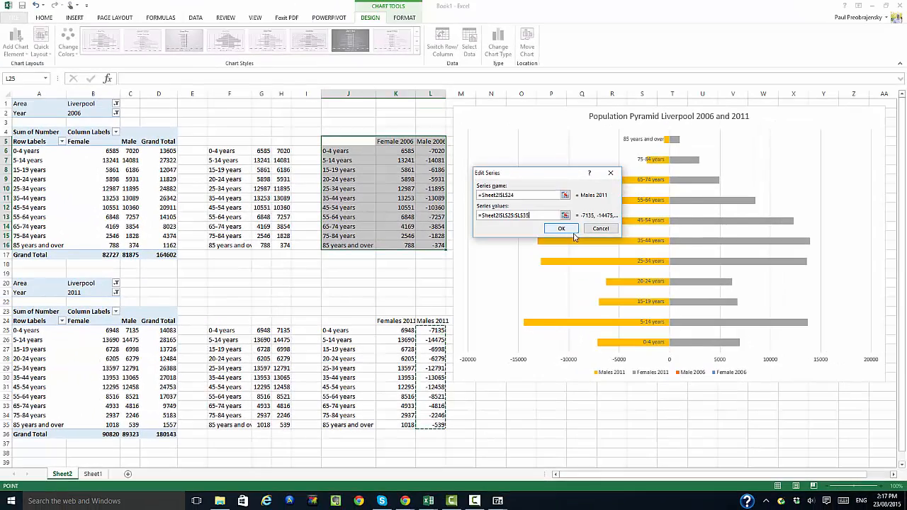
{"action": "left_click", "coordinate": [572, 235]}
{"action": "left_click", "coordinate": [634, 272]}
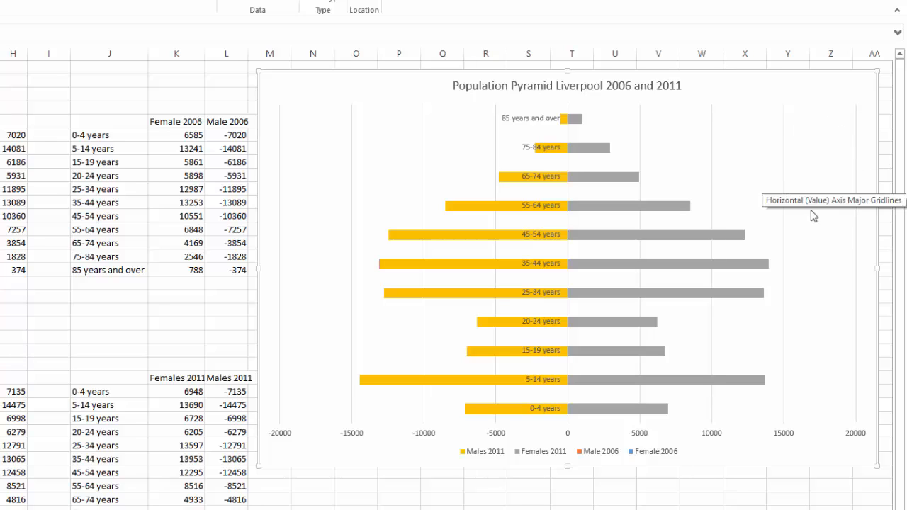
- Format the chart's Males 2011 bars with no fill and a solid line border
{"action": "left_click", "coordinate": [507, 211]}
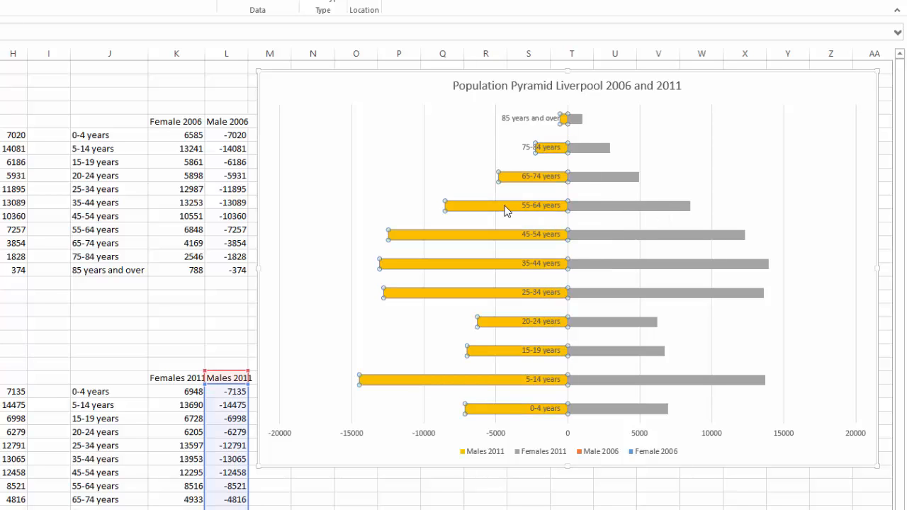
{"action": "right_click", "coordinate": [507, 211]}
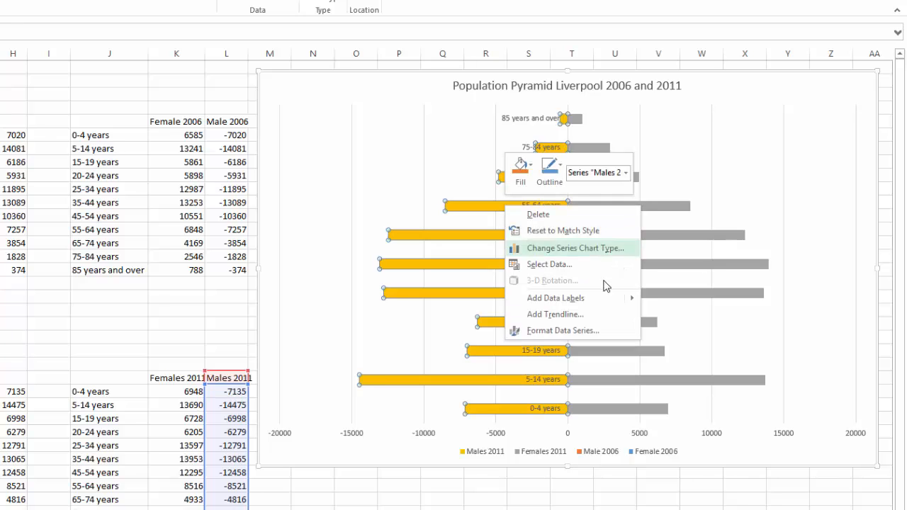
{"action": "left_click", "coordinate": [597, 329]}
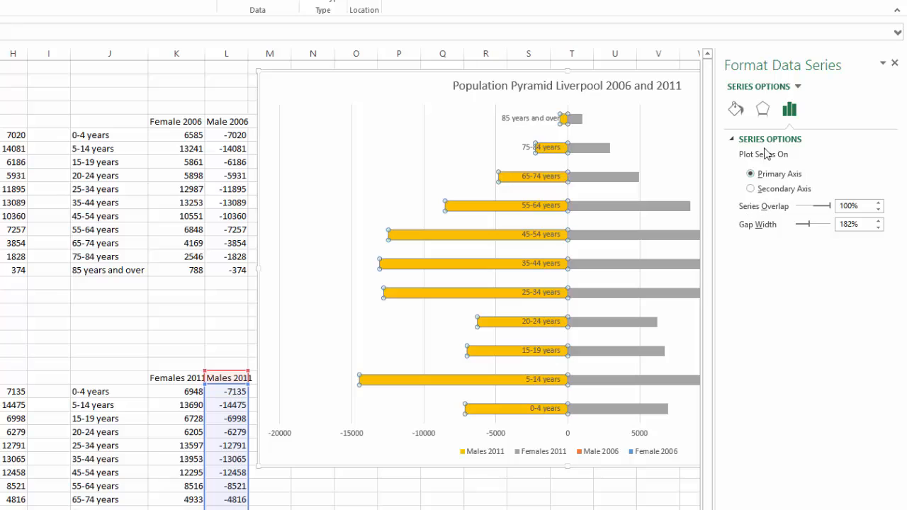
{"action": "left_click", "coordinate": [736, 112]}
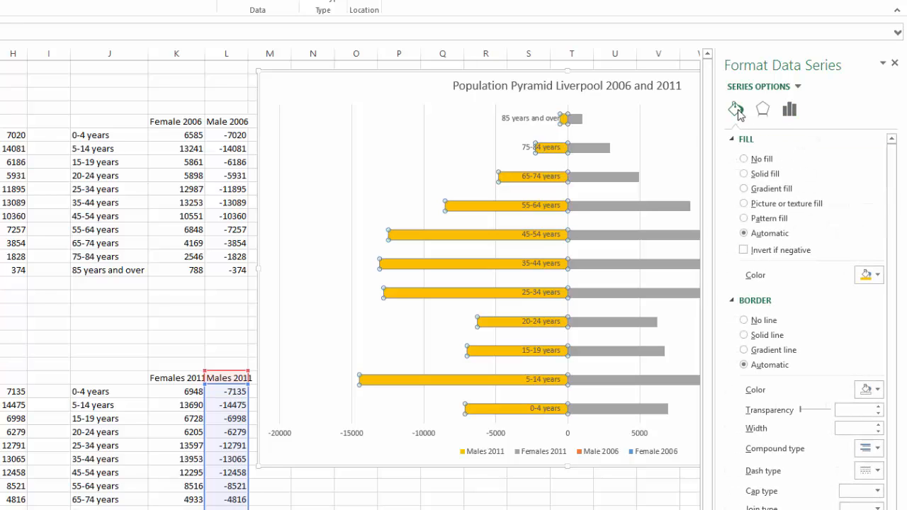
{"action": "left_click", "coordinate": [759, 160]}
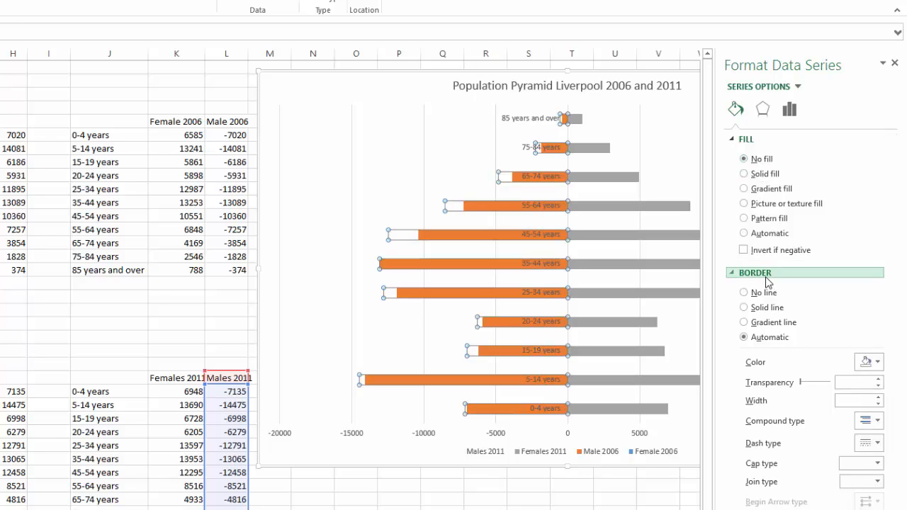
{"action": "left_click", "coordinate": [766, 307]}
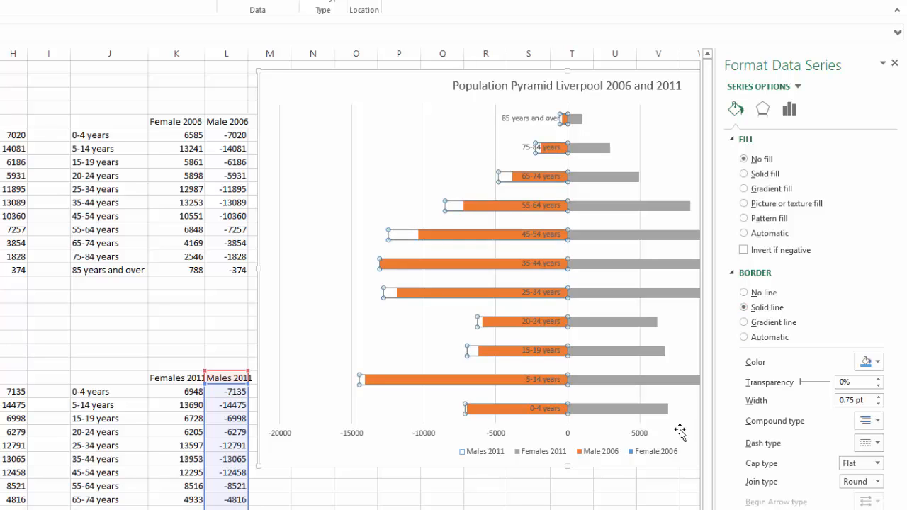
- Give the Females 2011 bars no fill and a solid line border, and close the series formatting options
{"action": "left_click", "coordinate": [644, 214]}
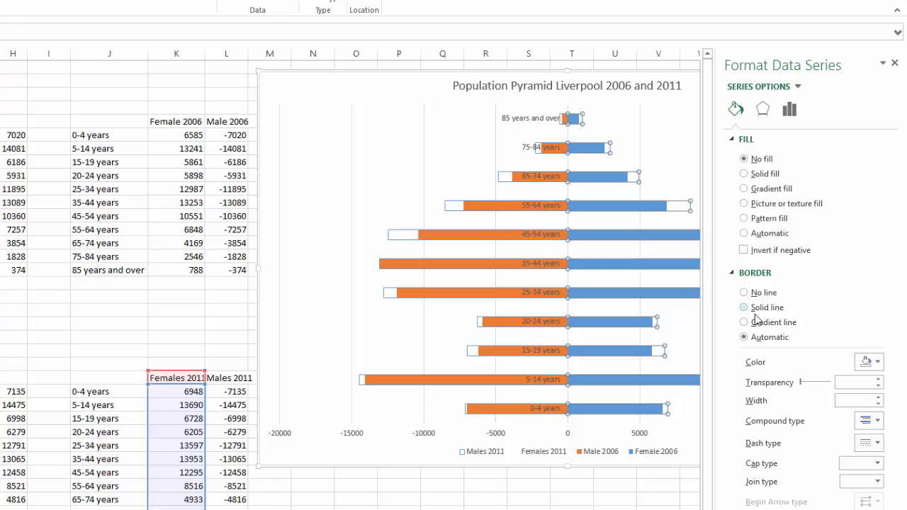
{"action": "left_click", "coordinate": [756, 312]}
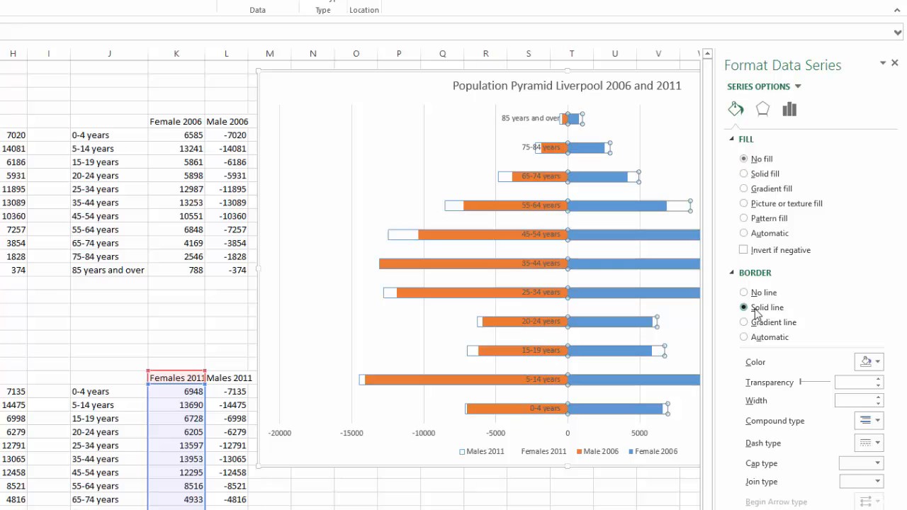
{"action": "left_click", "coordinate": [894, 63]}
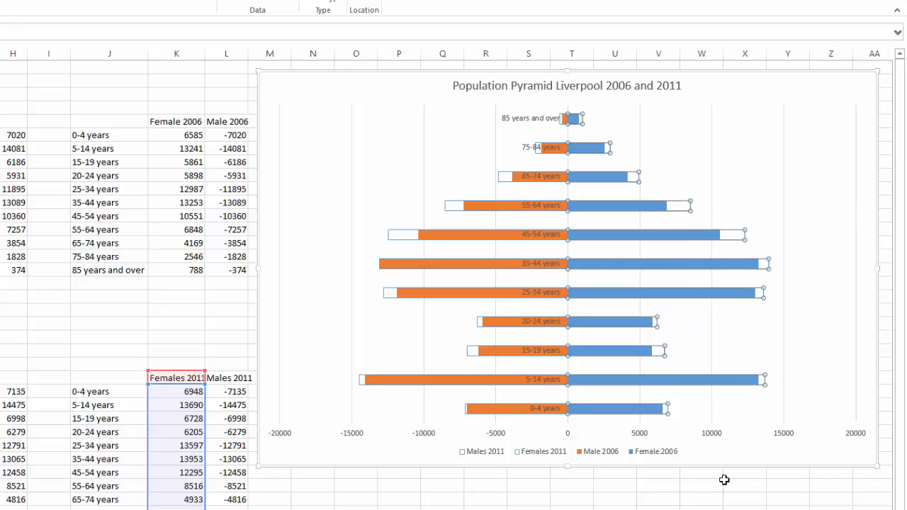
{"action": "left_click", "coordinate": [816, 85]}
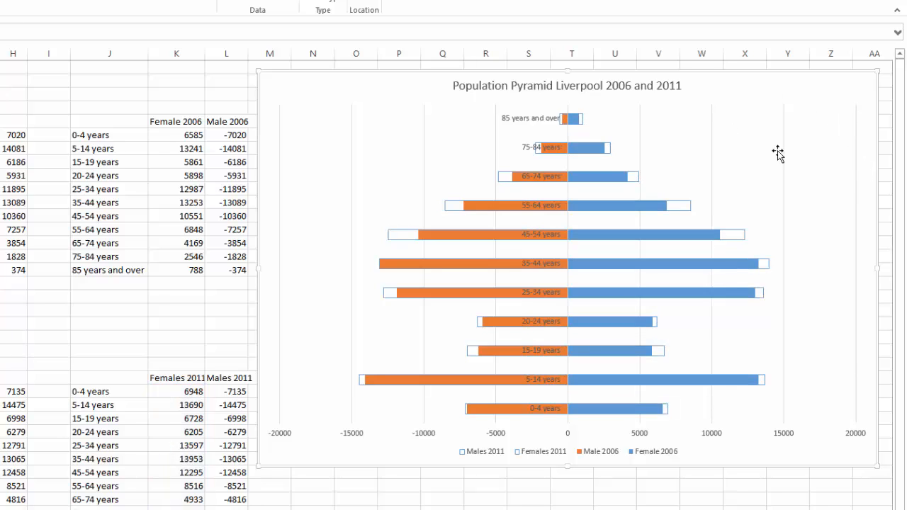